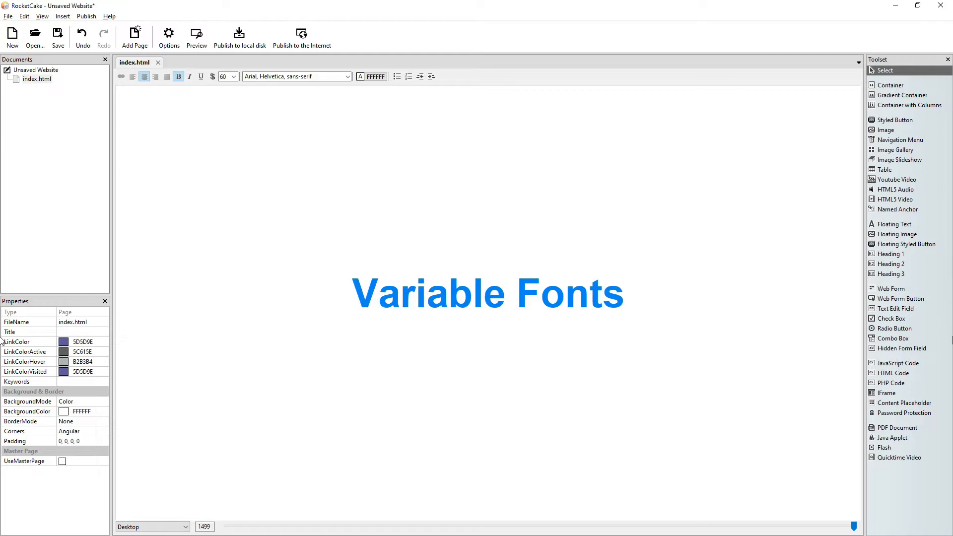
Switch to the Brave browser, search DuckDuckGo for "google fonts" and open the Google Fonts site.
key("alt+Tab")
key("alt+Tab")
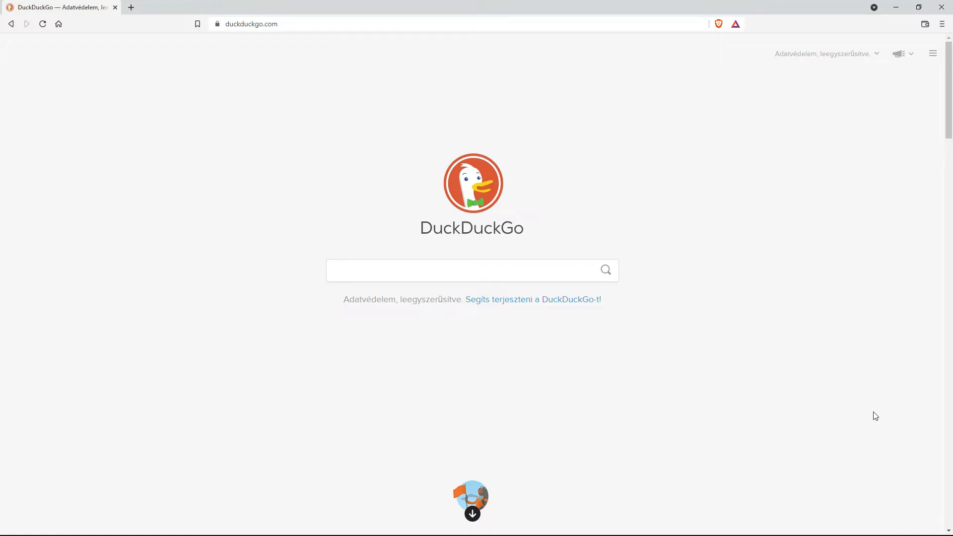
left_click(454, 272)
type("go")
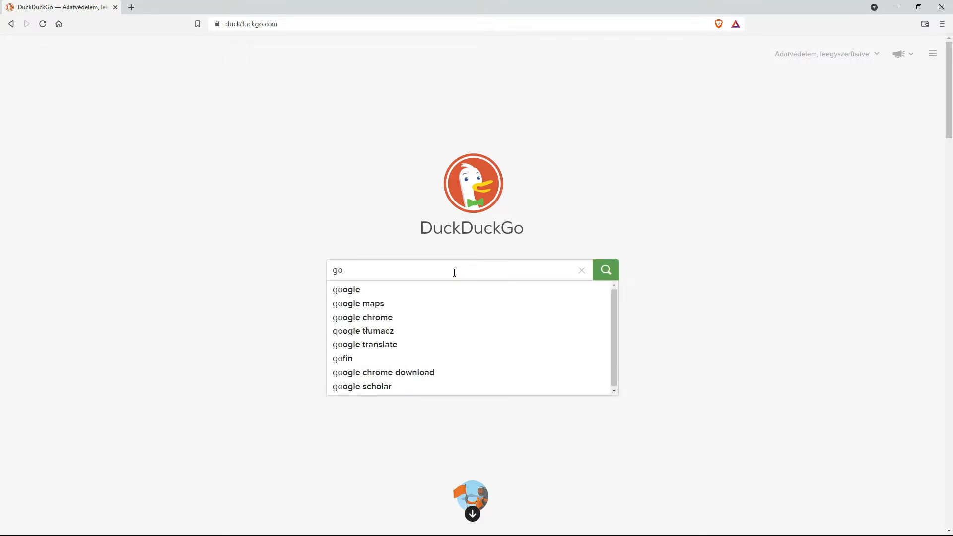
type("ogle fonts")
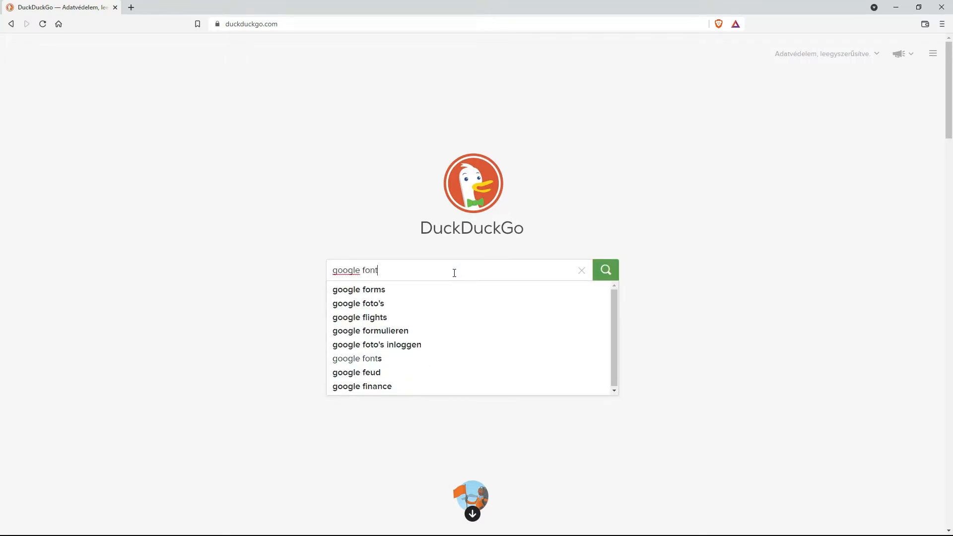
key("Return")
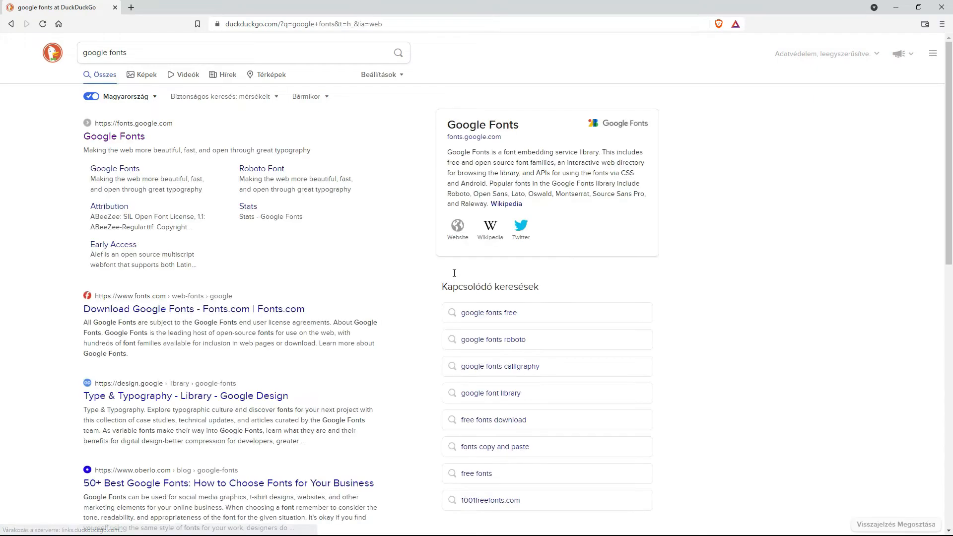
left_click(118, 134)
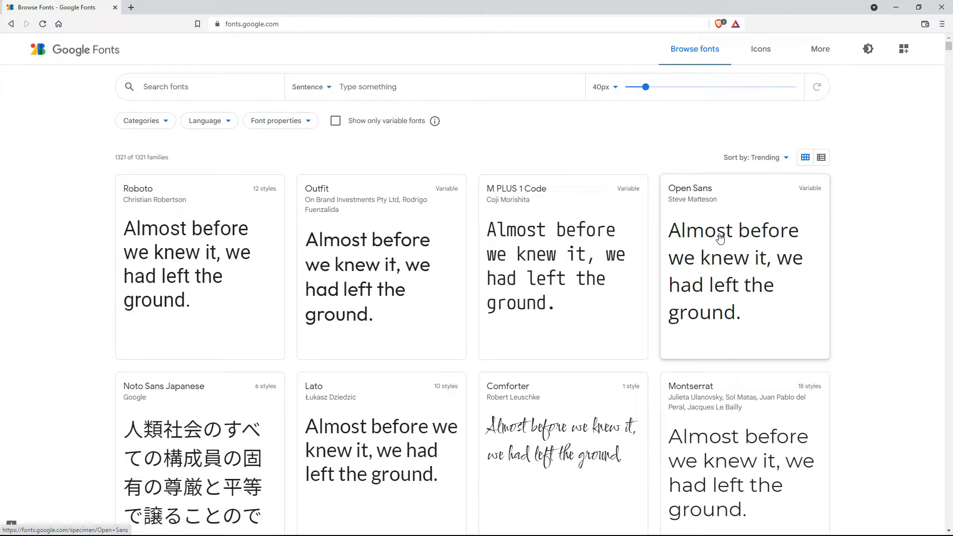
Browse the font catalog and open the Raleway variable font family.
scroll(759, 291, "down", 5)
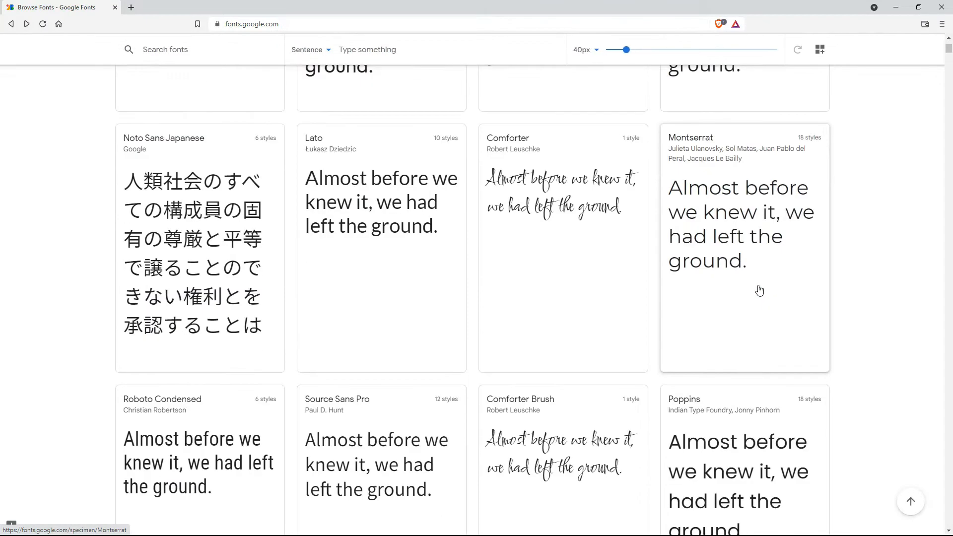
scroll(739, 260, "down", 4)
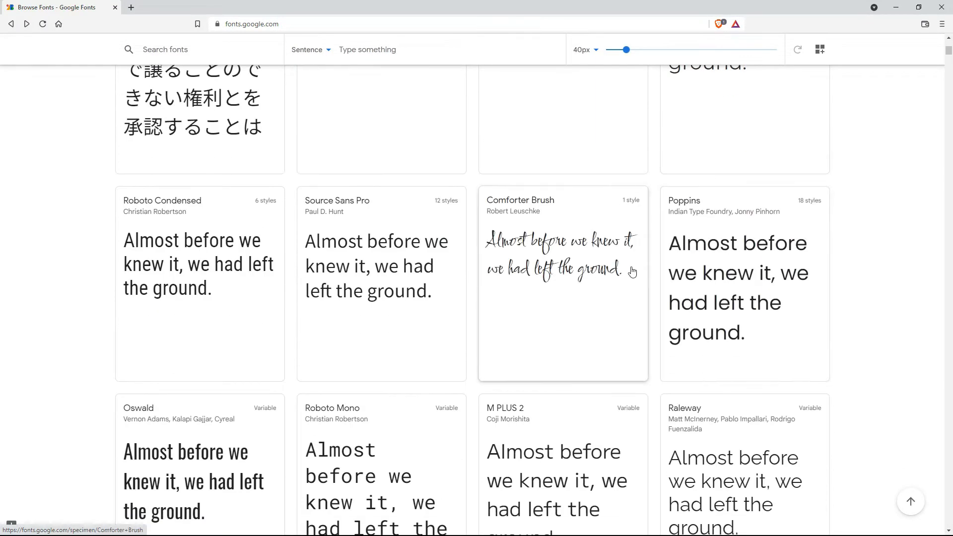
scroll(695, 298, "down", 3)
left_click(705, 319)
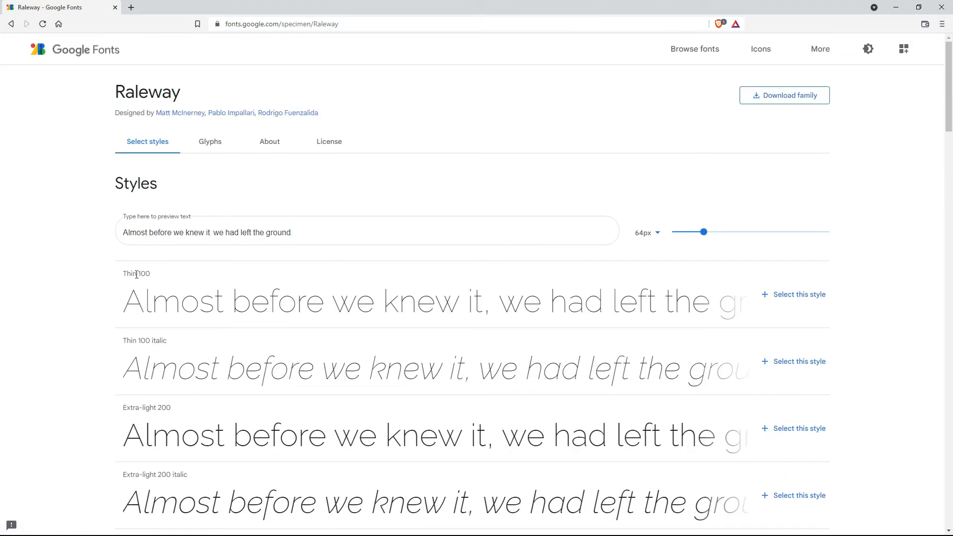
Review Raleway's listed styles, from Thin 100 to Black 900 italic, and its variable axes section.
scroll(166, 282, "down", 15)
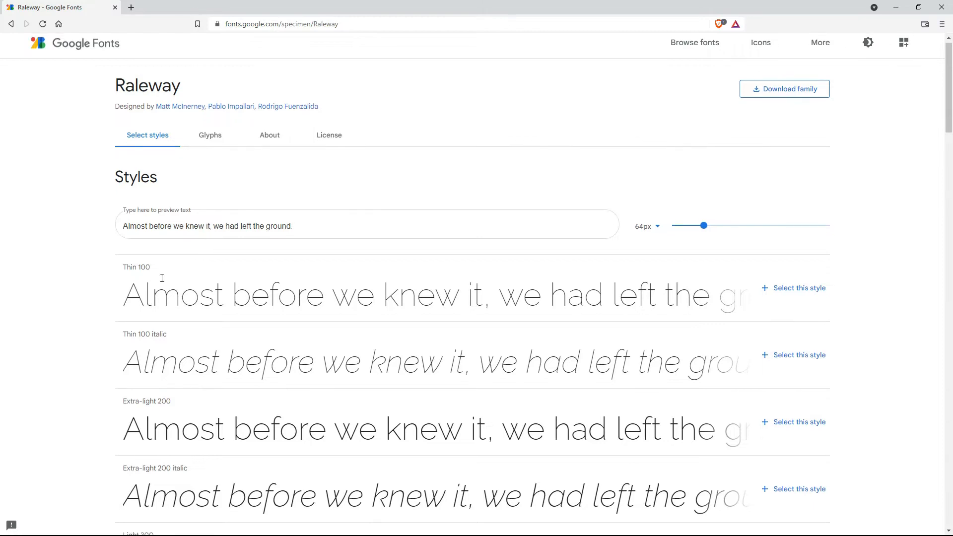
scroll(162, 282, "down", 5)
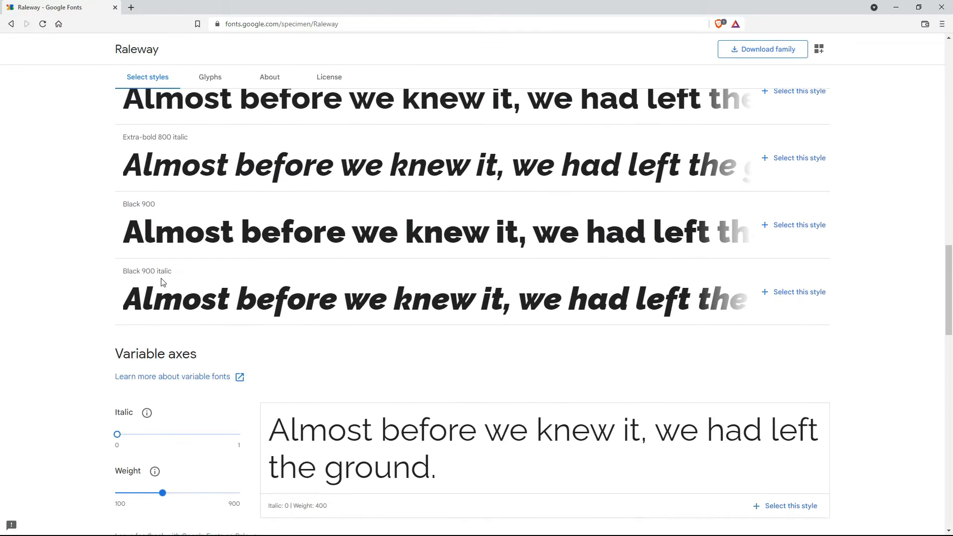
scroll(175, 285, "up", 5)
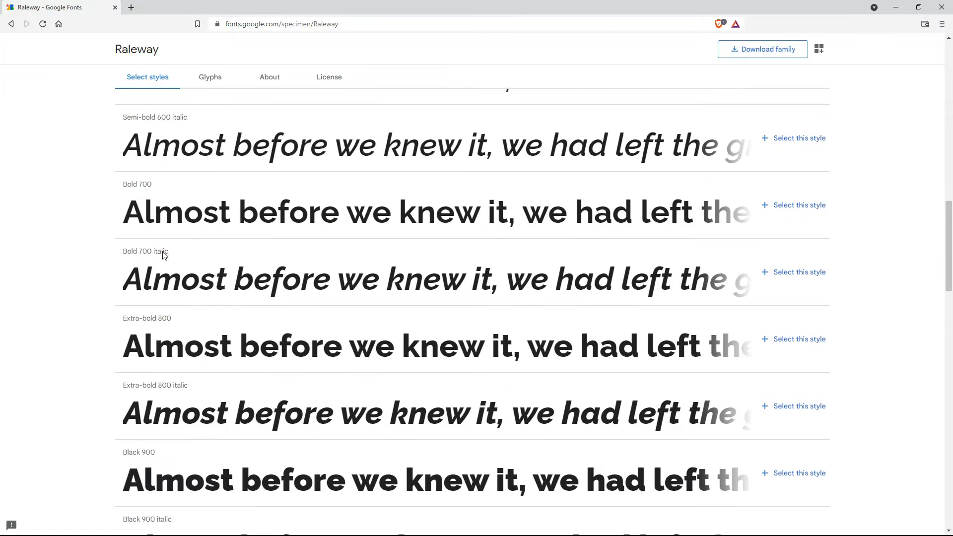
scroll(150, 183, "up", 2)
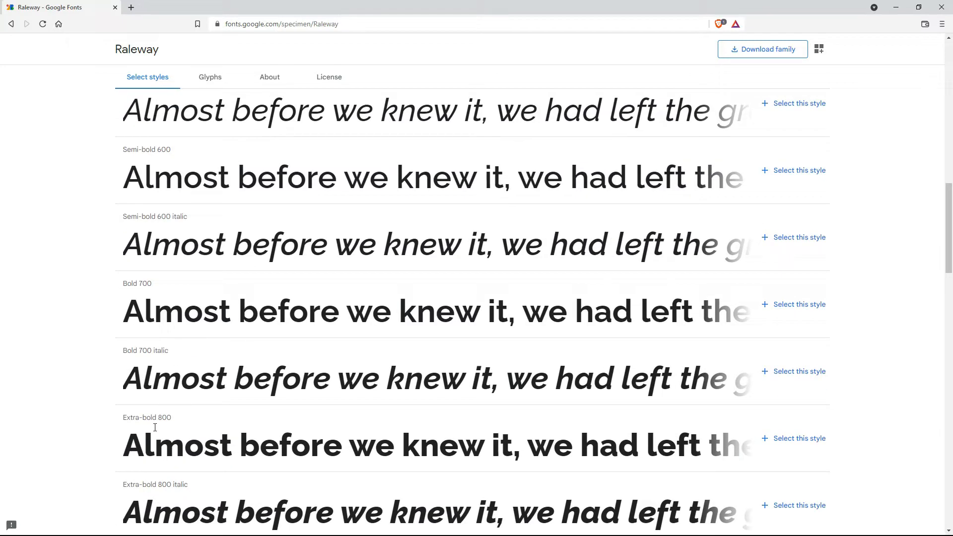
scroll(102, 273, "down", 10)
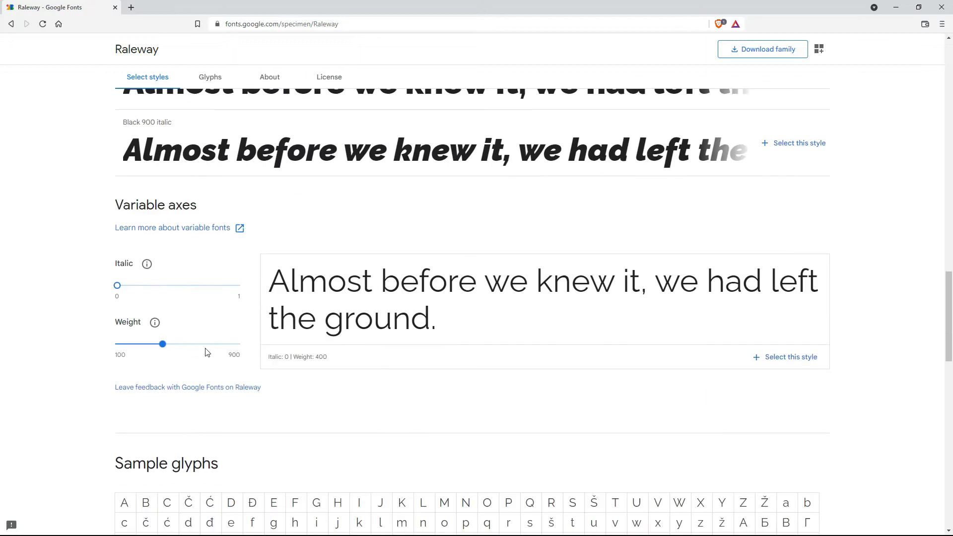
scroll(208, 344, "up", 1)
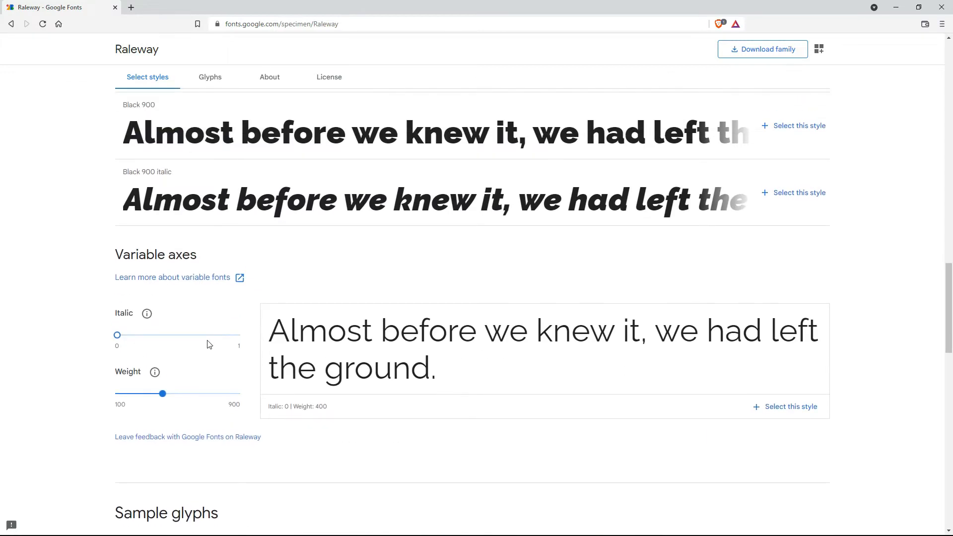
Preview Raleway's variable axes with Weight at about 616, switching Italic to 1 and back to 0.
left_click_drag(163, 393, 195, 395)
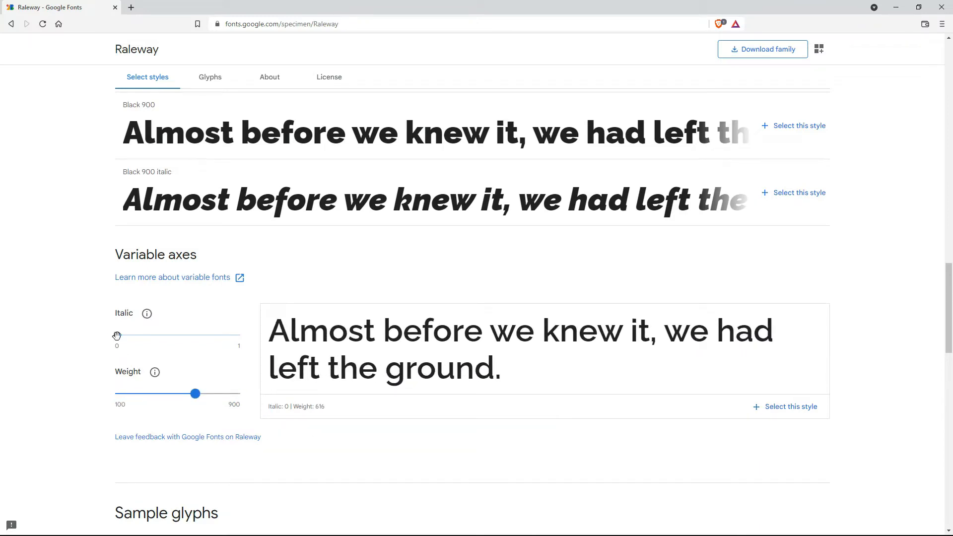
left_click(199, 337)
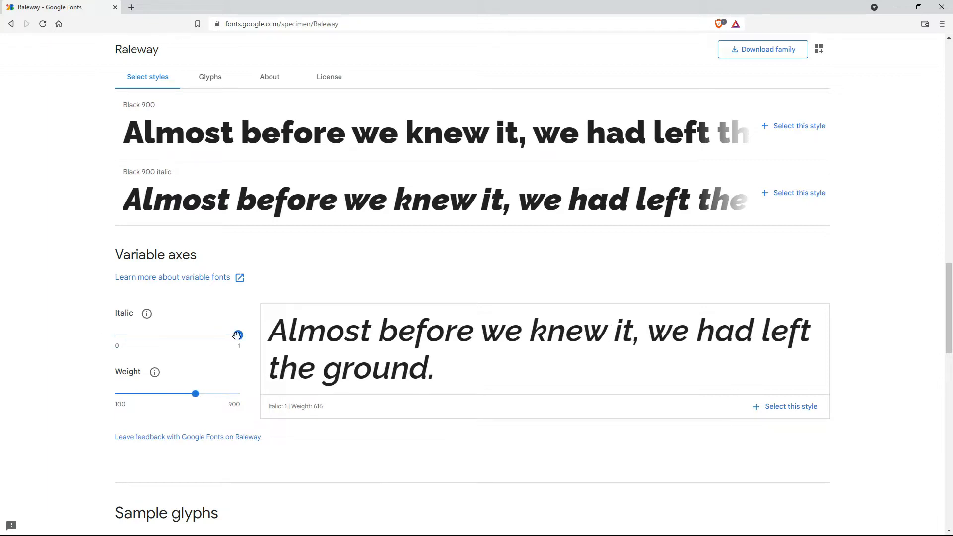
left_click_drag(236, 336, 119, 341)
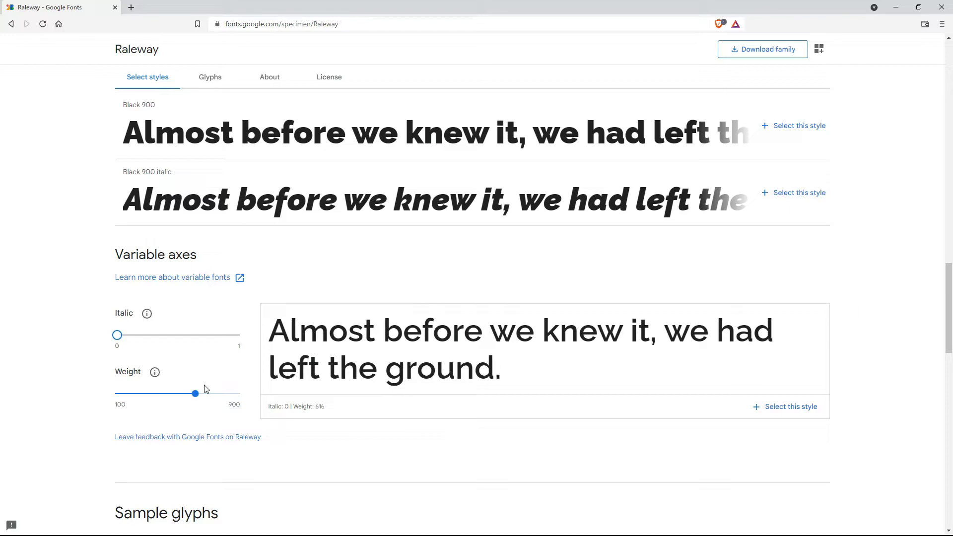
Return to the font catalog and open the Open Sans family at its variable axes section.
left_click(11, 24)
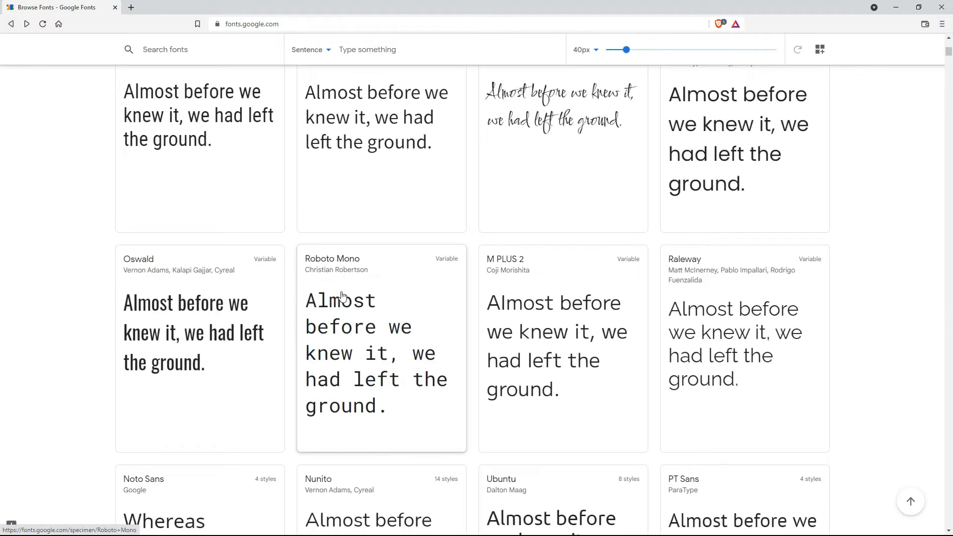
scroll(480, 290, "up", 6)
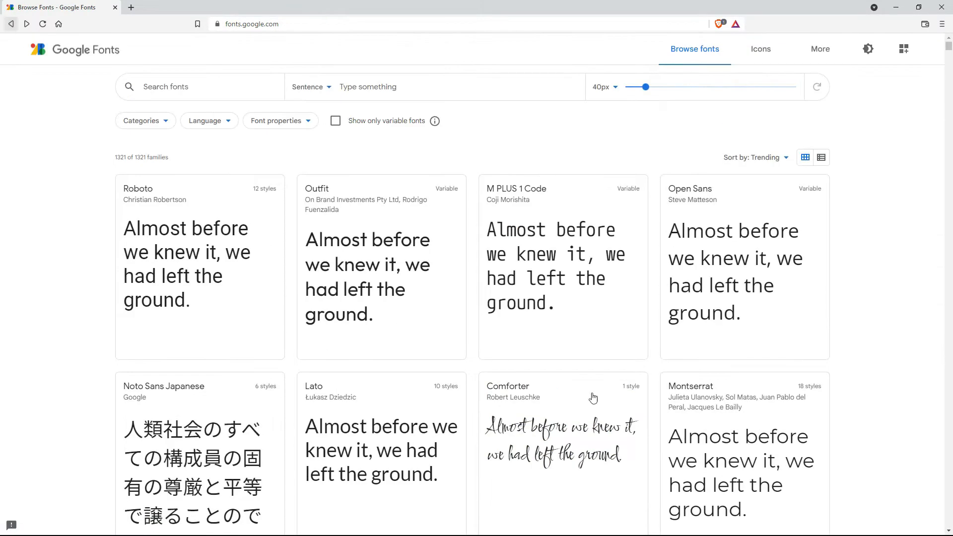
left_click(726, 274)
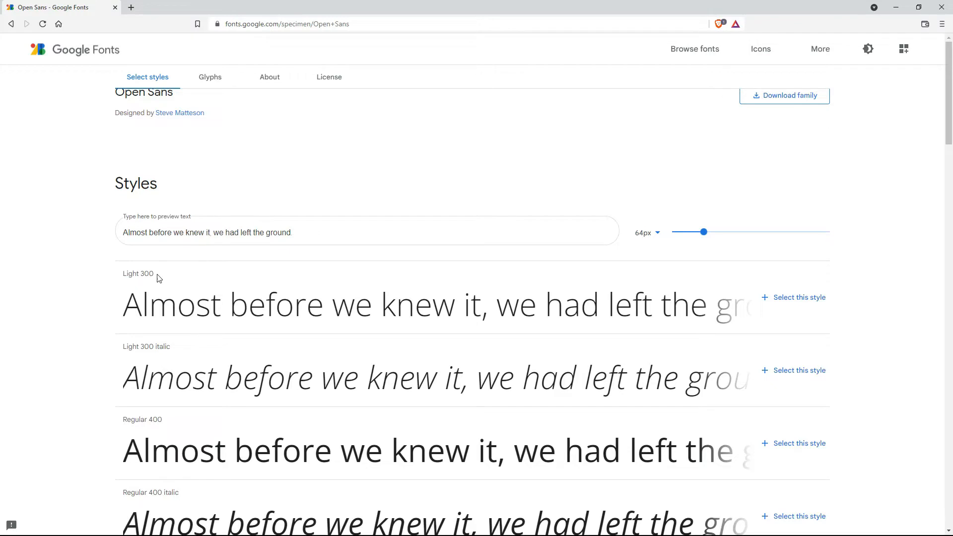
scroll(159, 279, "down", 15)
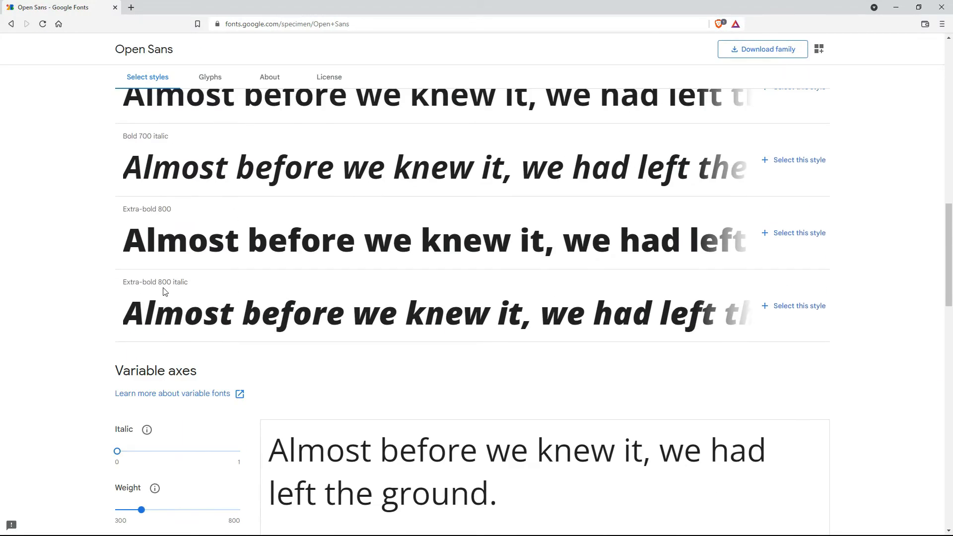
scroll(166, 292, "down", 4)
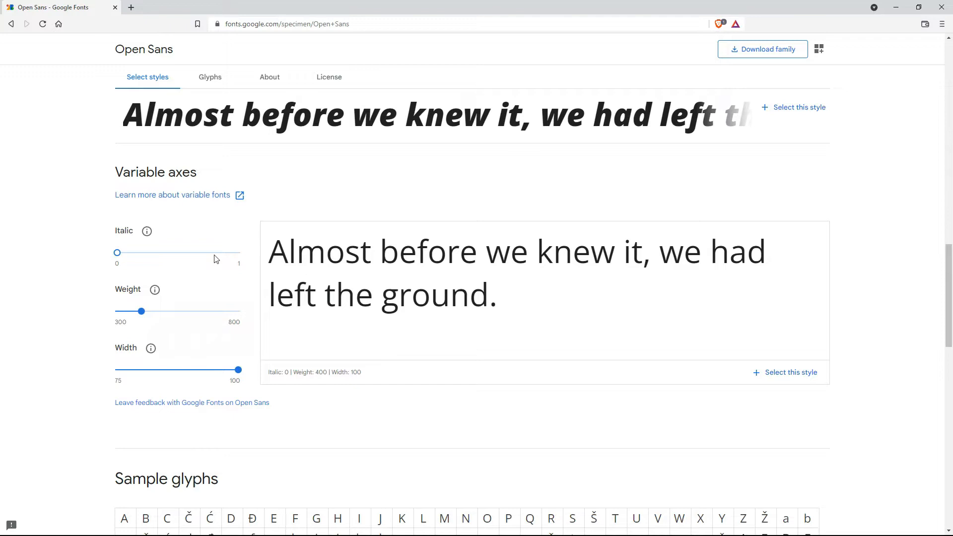
Preview Open Sans with Weight at about 642 and Width at 100, switching Italic to 1 and back to 0.
mouse_move(117, 253)
left_mouse_down()
mouse_move(240, 253)
mouse_move(130, 259)
left_mouse_up()
left_click_drag(142, 311, 200, 312)
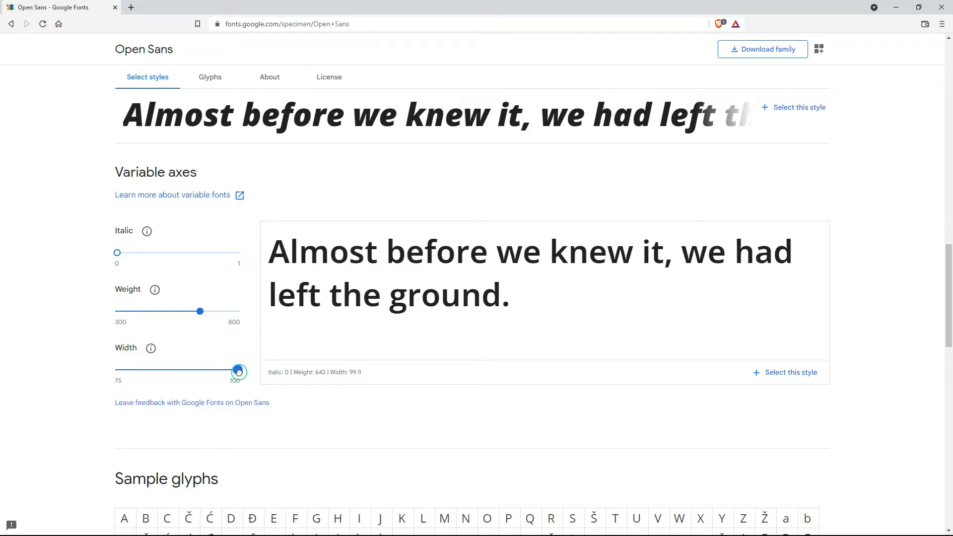
mouse_move(239, 371)
left_mouse_down()
mouse_move(102, 376)
mouse_move(245, 377)
mouse_move(94, 377)
mouse_move(252, 377)
left_mouse_up()
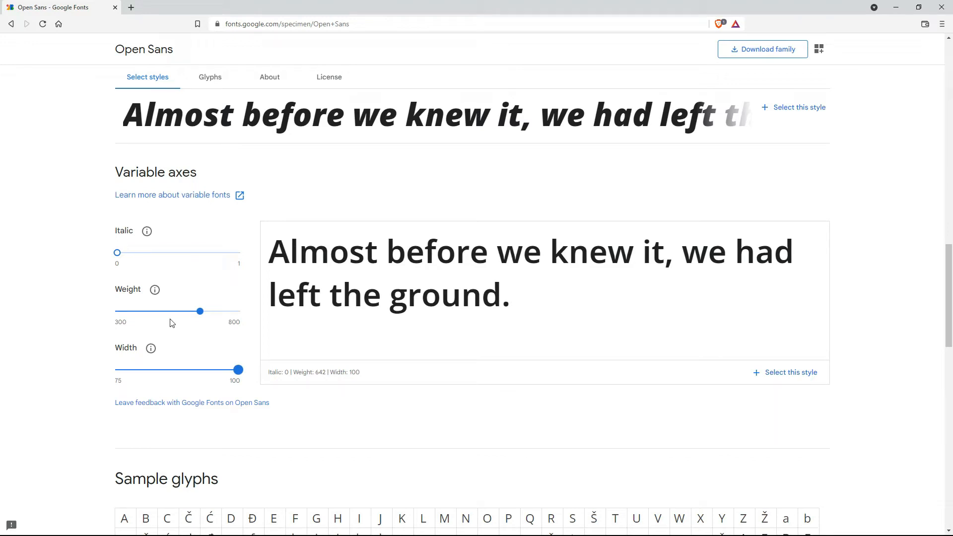
left_click(196, 256)
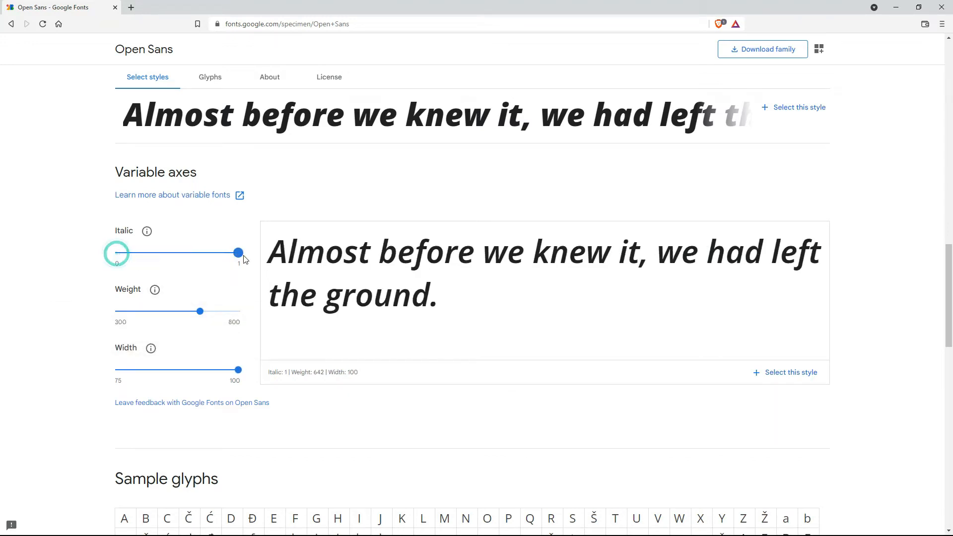
left_click(100, 263)
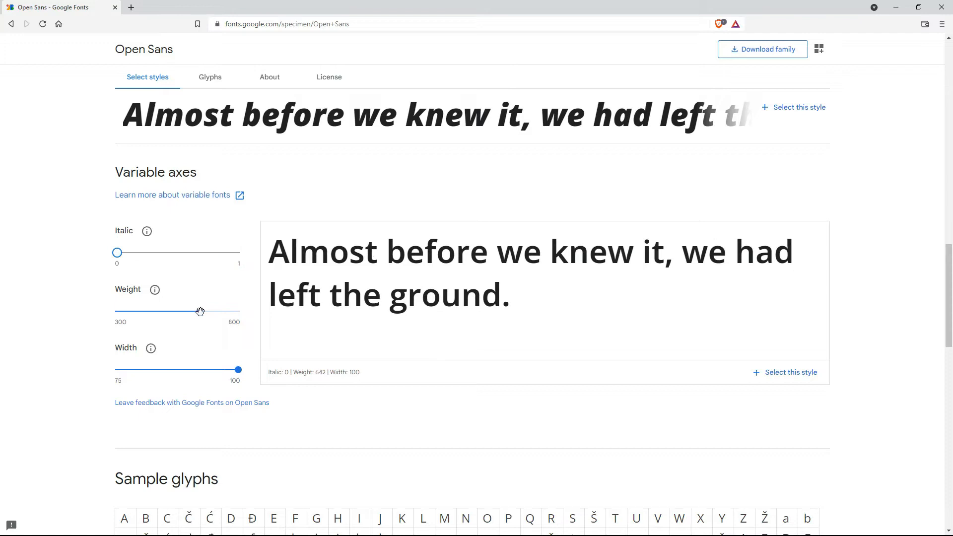
Set Open Sans to Weight 555 and Width 90 on the variable axes, and select this style.
left_click_drag(199, 311, 179, 315)
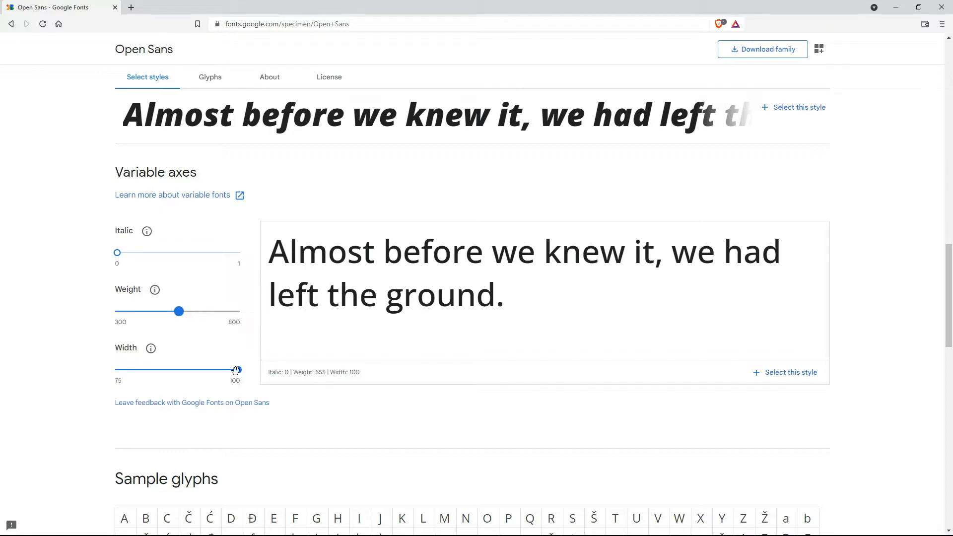
left_click_drag(239, 371, 190, 373)
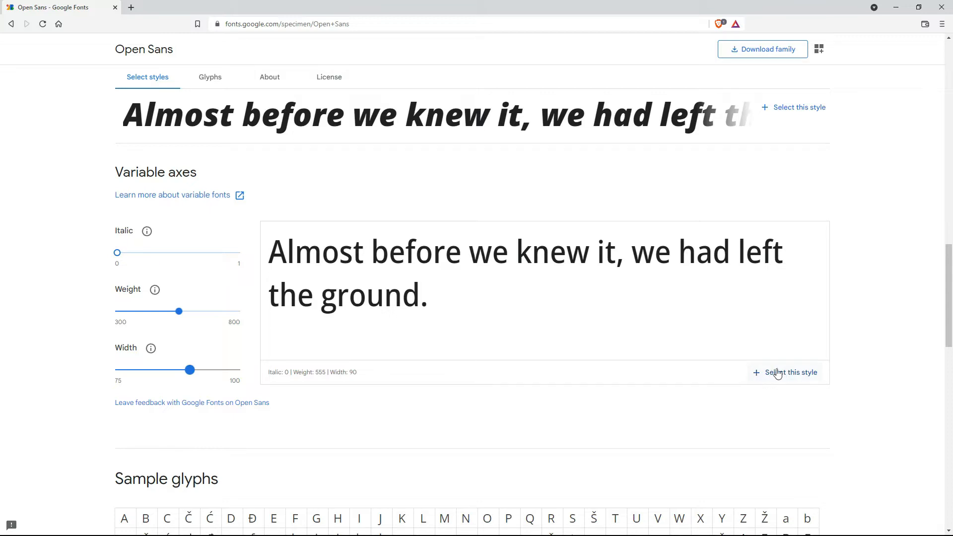
left_click(778, 374)
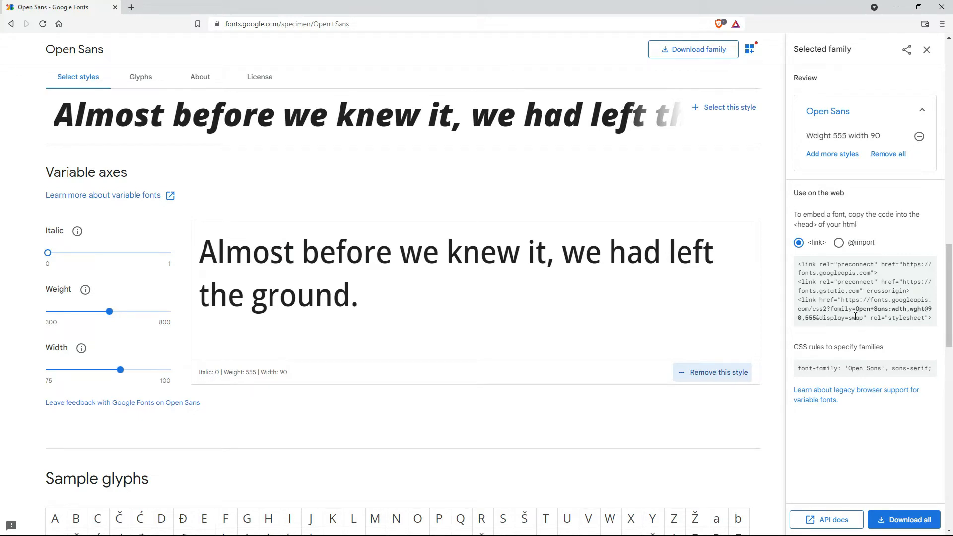
Copy the complete <link> embed code of the selected Open Sans style and switch to RocketCake.
left_click_drag(799, 266, 936, 322)
key("ctrl+c")
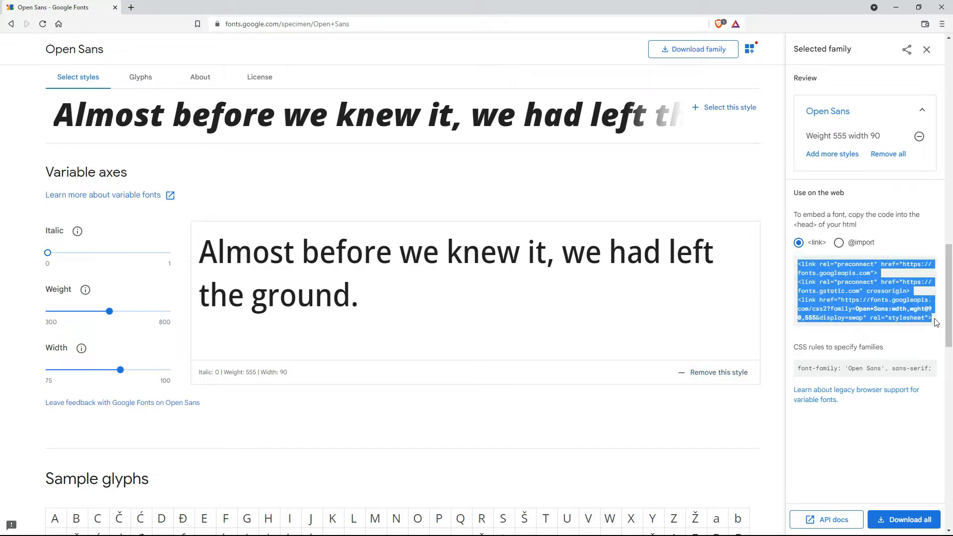
key("alt+Tab")
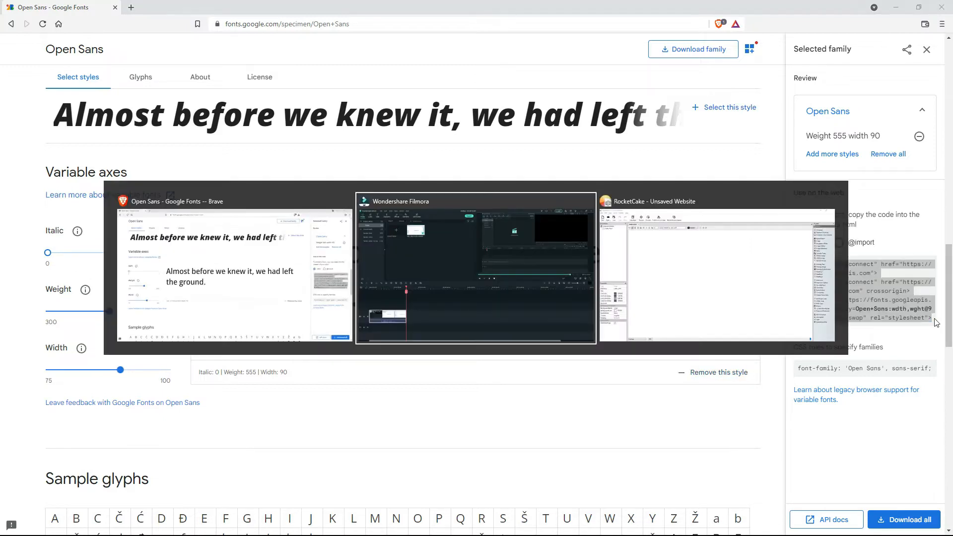
key("alt+Tab")
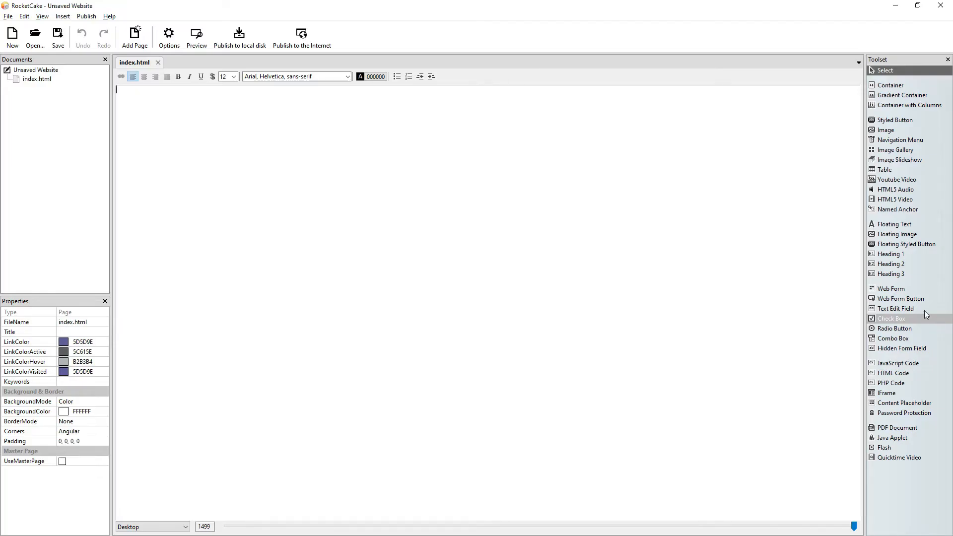
Open the HTML code of index.html and paste the copied Open Sans embed code as additional code in the header, ending with a line break.
right_click(40, 80)
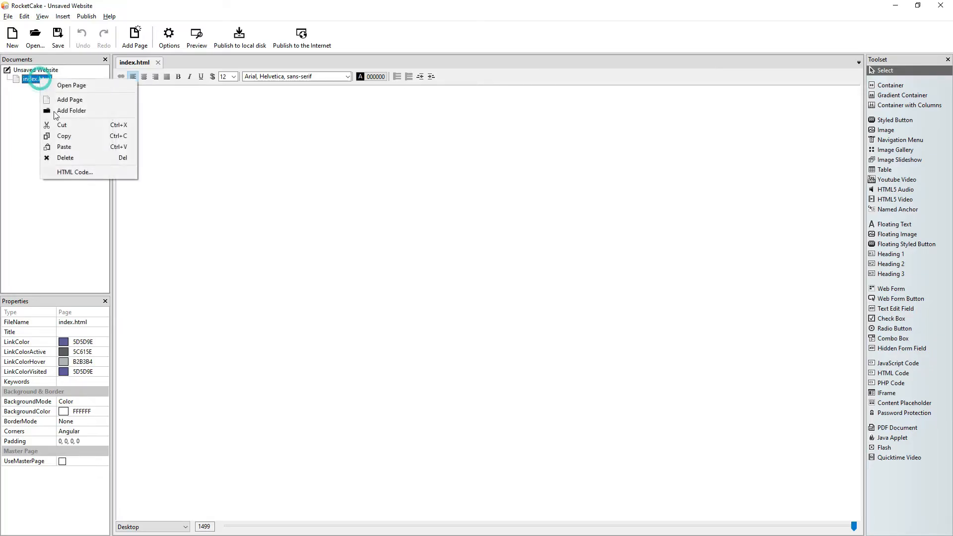
left_click(85, 172)
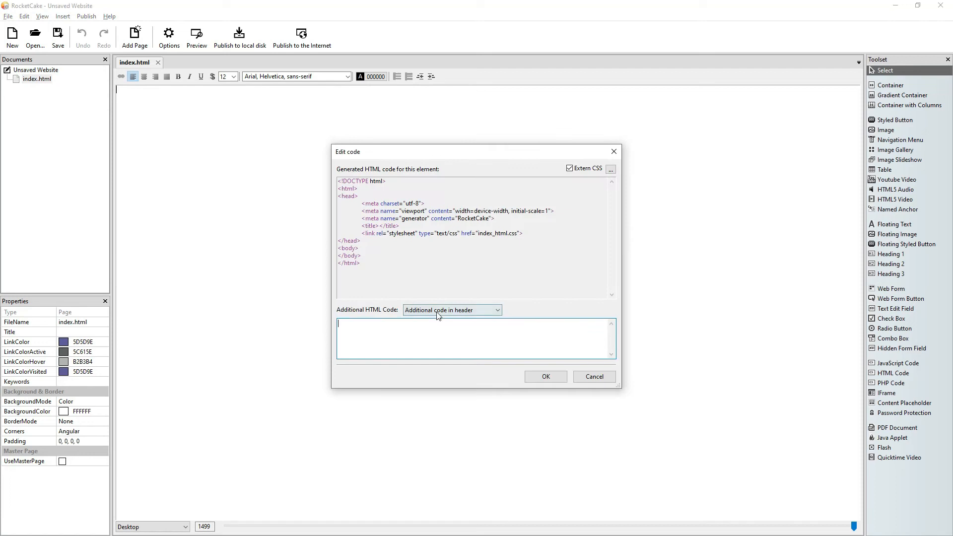
left_click(413, 342)
key("ctrl+v")
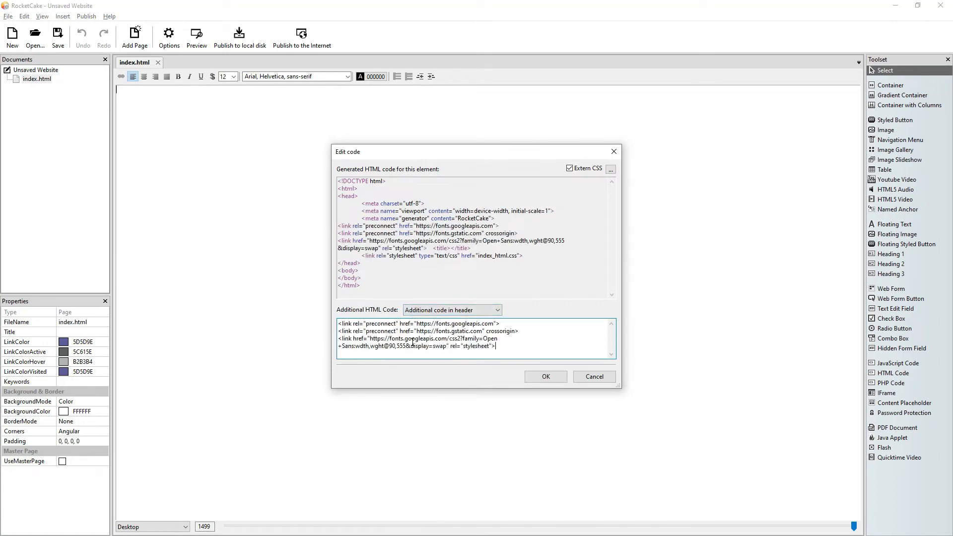
left_click(500, 346)
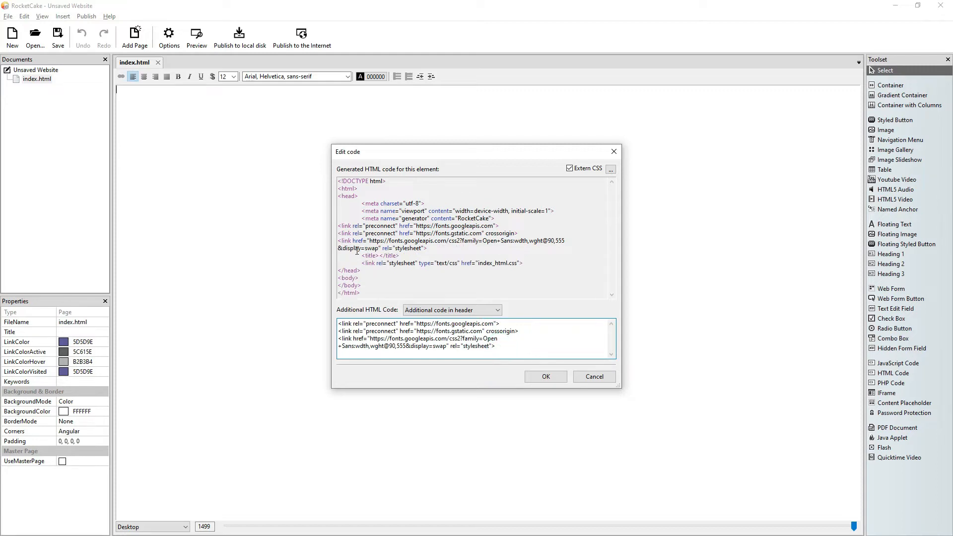
Copy the CSS rule font-family: 'Open Sans', sans-serif; from Google Fonts and return to RocketCake.
key("alt+Tab")
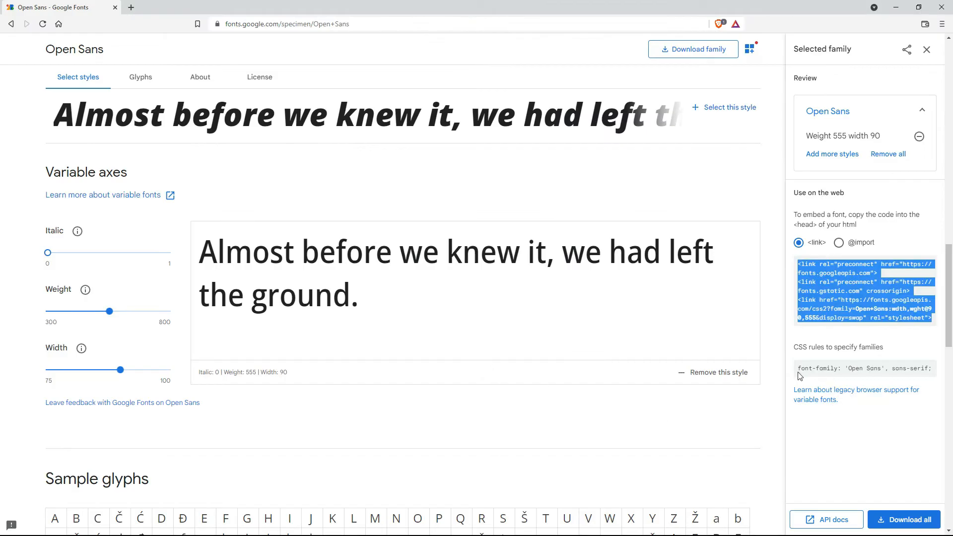
left_click_drag(797, 369, 933, 372)
key("ctrl+c")
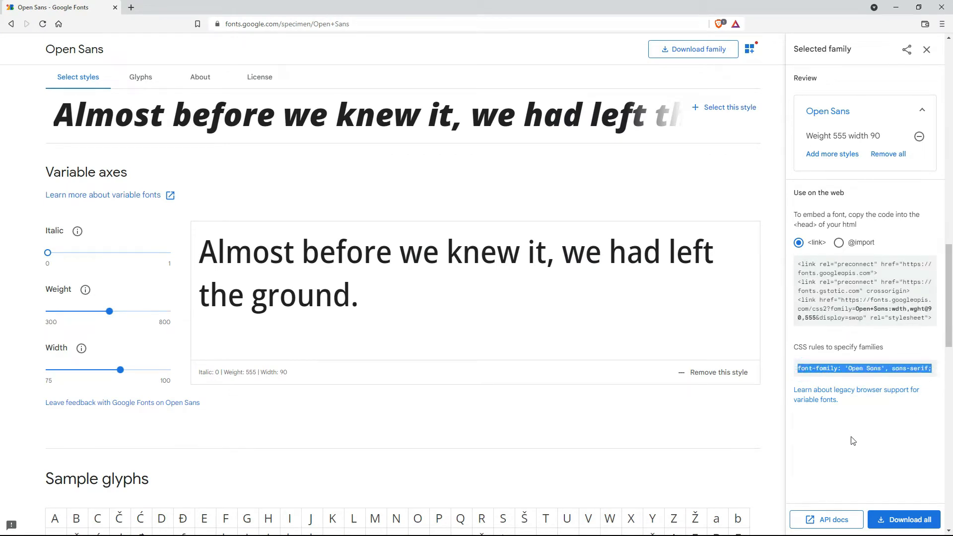
key("alt+Tab")
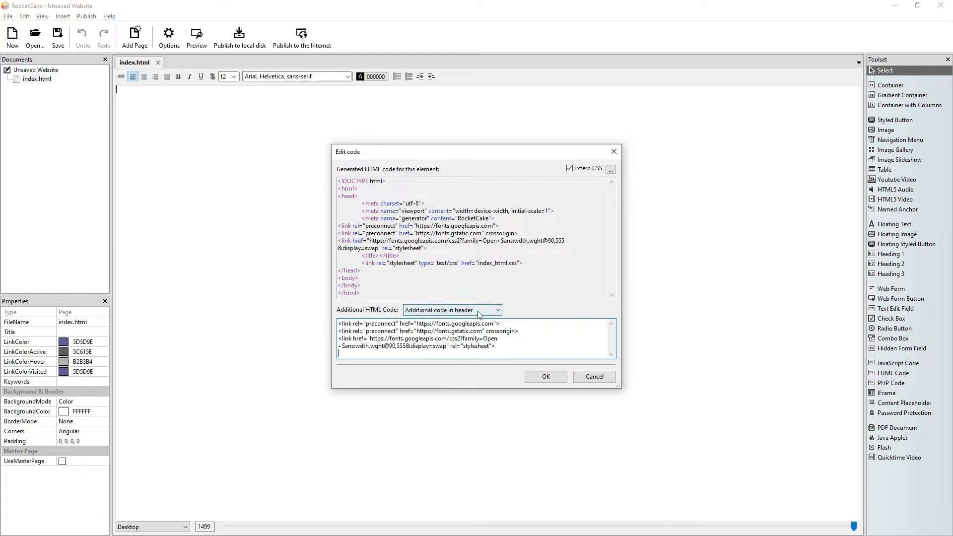
Paste the font-family rule into the page's additional CSS styles and confirm the code changes.
left_click(492, 310)
left_click(473, 343)
left_click(422, 342)
key("ctrl+v")
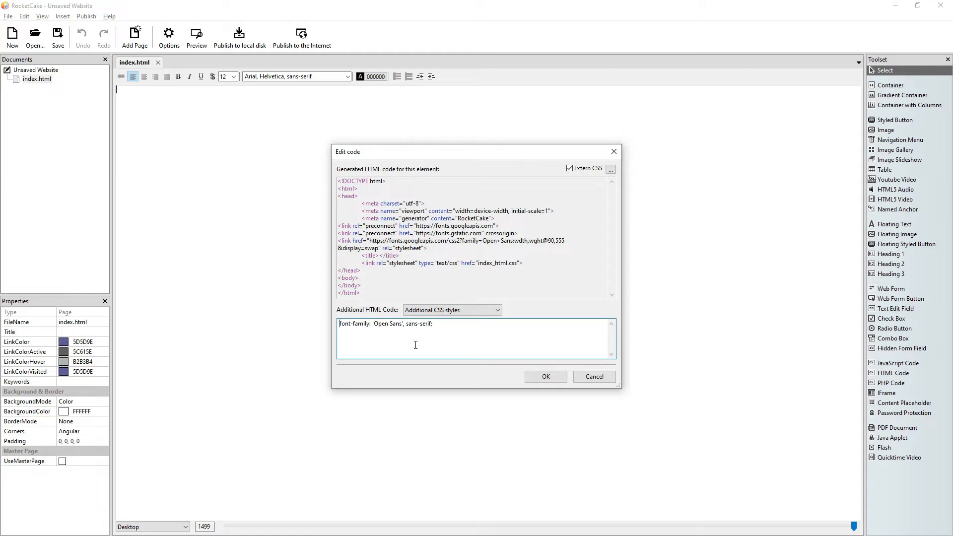
left_click(544, 377)
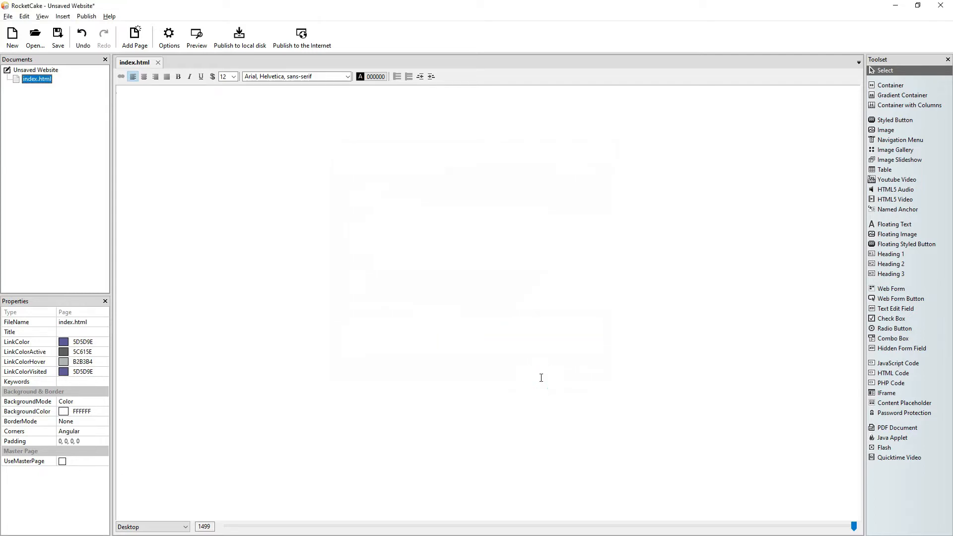
Add a container across the page and enter the text Open Sans in it.
left_click_drag(901, 88, 334, 236)
key("alt+Tab")
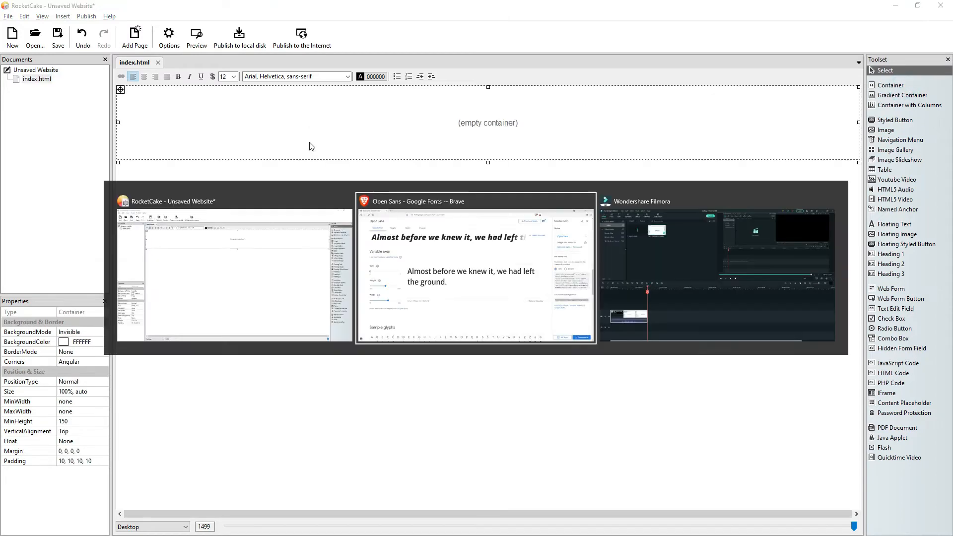
key("alt+Tab")
left_click(334, 134)
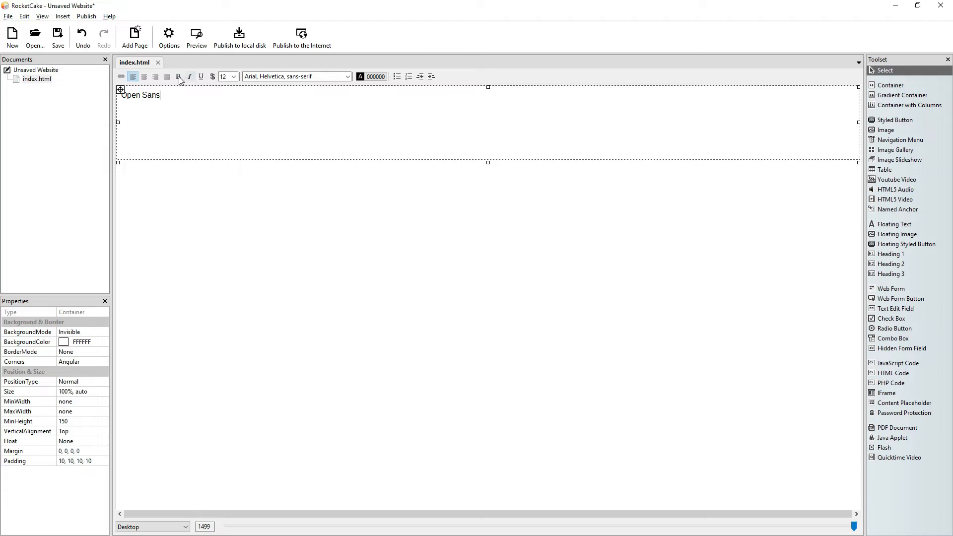
Format the Open Sans text with size 60, centred alignment and the blue colour 0080FF.
left_click(234, 77)
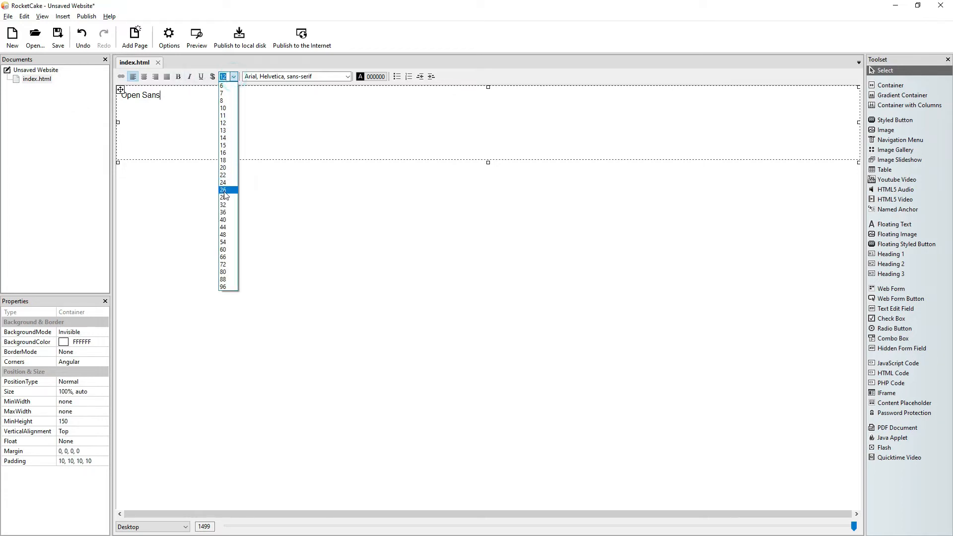
left_click(222, 250)
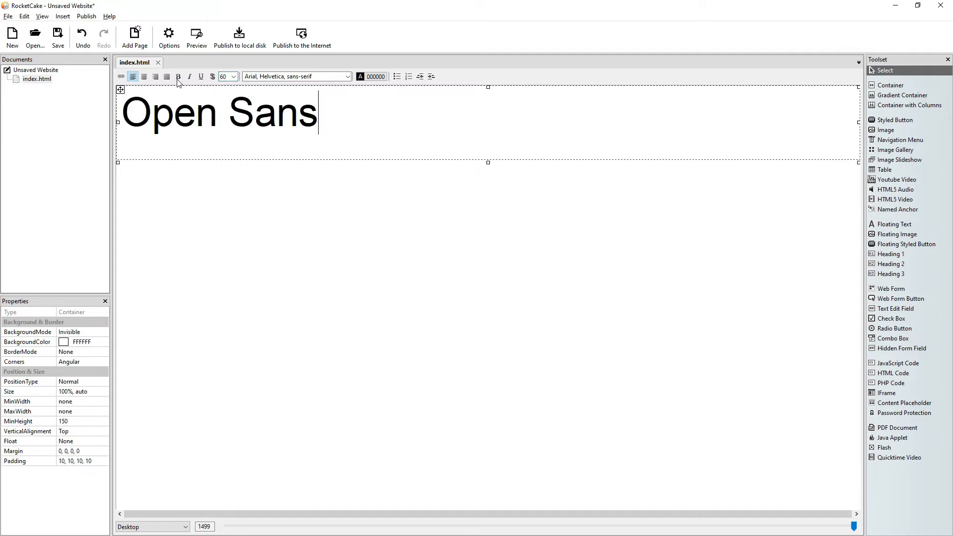
left_click(144, 77)
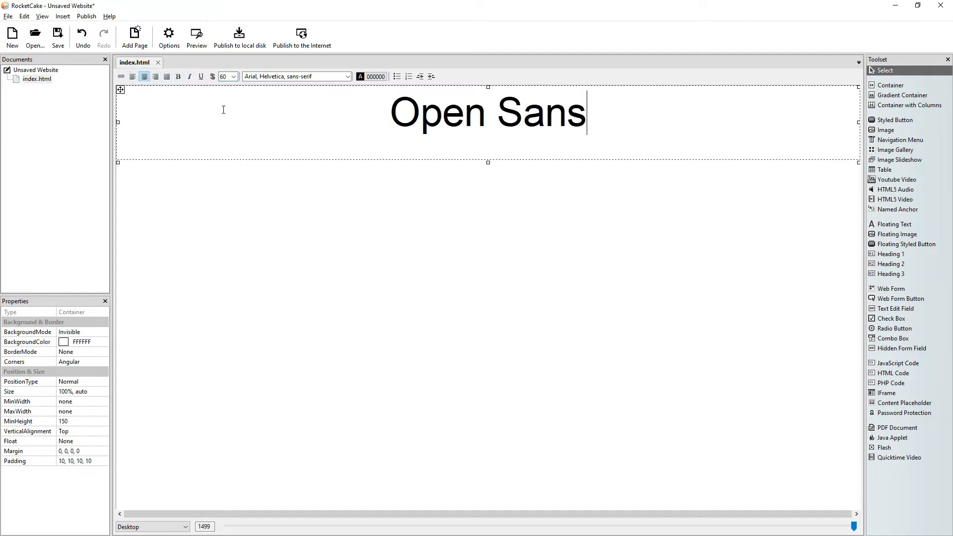
left_click(380, 80)
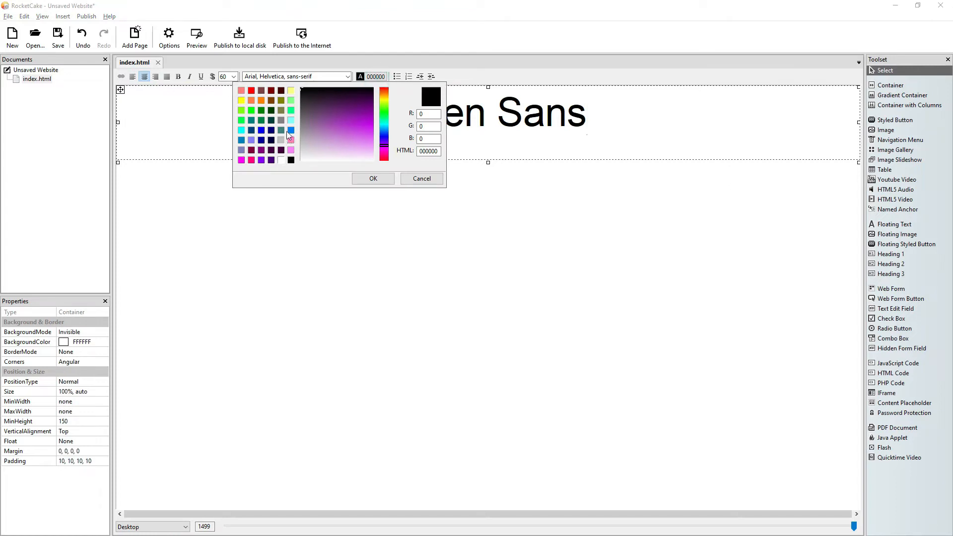
left_click(290, 130)
left_click(373, 178)
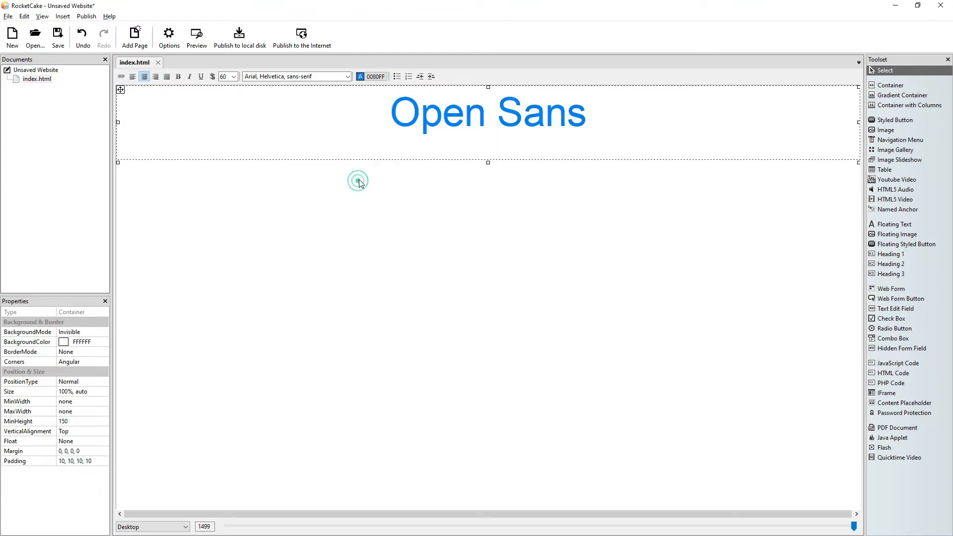
Insert a blank line above the Open Sans text and blank space below it in the container.
left_click(317, 124)
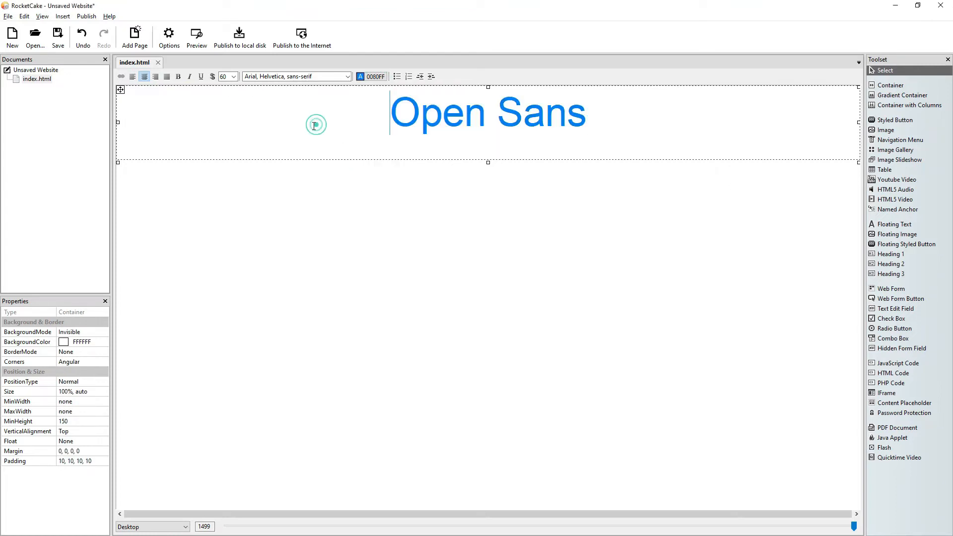
key("Return")
key("Return")
key("Return")
key("Up")
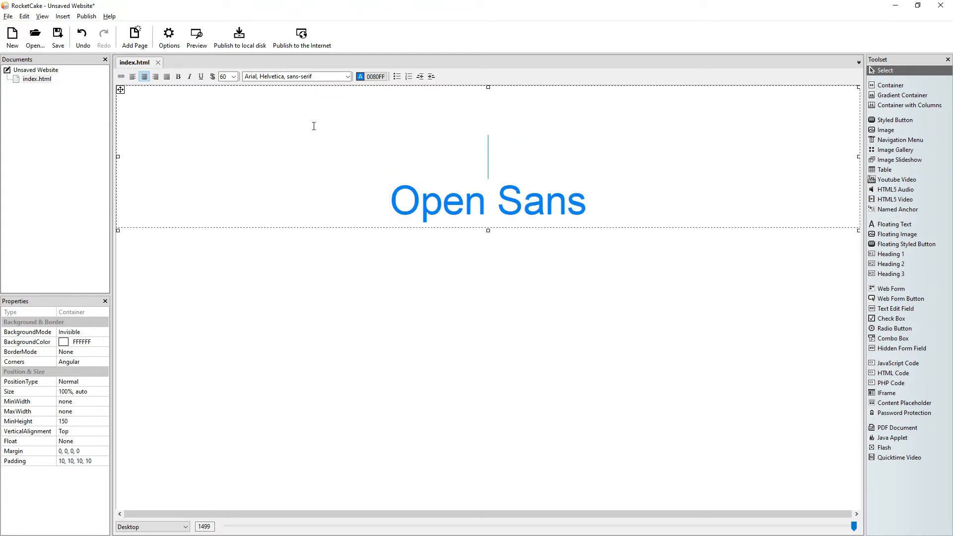
key("Delete")
key("End")
key("Return")
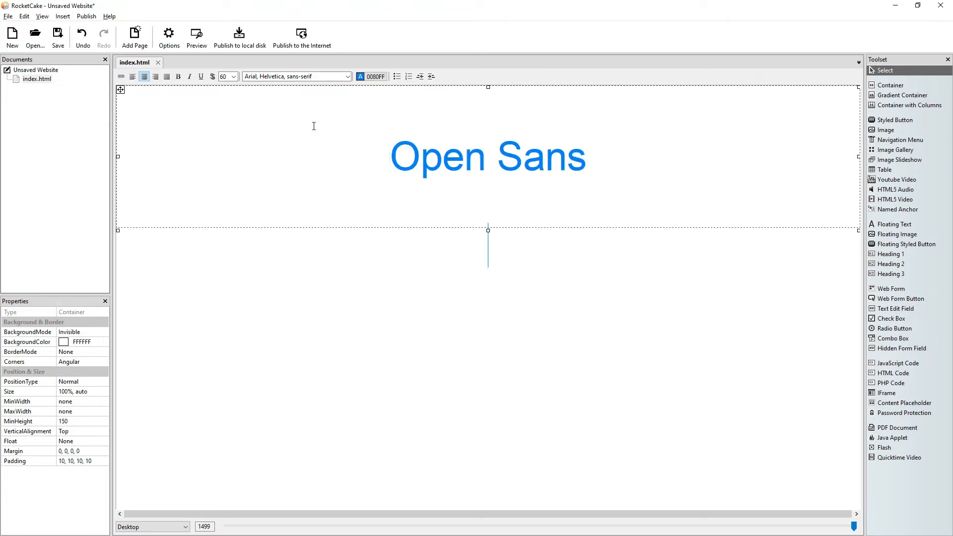
Put Open Sans, in front of Arial, Helvetica, sans-serif in the text's font list.
left_click(303, 76)
key("Home")
type("Open Sans")
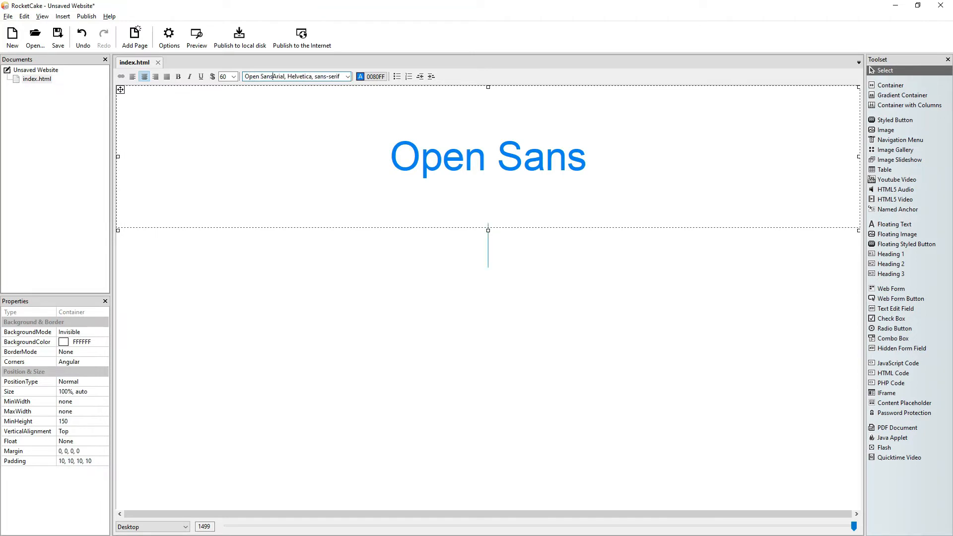
type(",")
Preview the page in the browser, compare its text with the Google Fonts sample, and return to RocketCake.
left_click(196, 35)
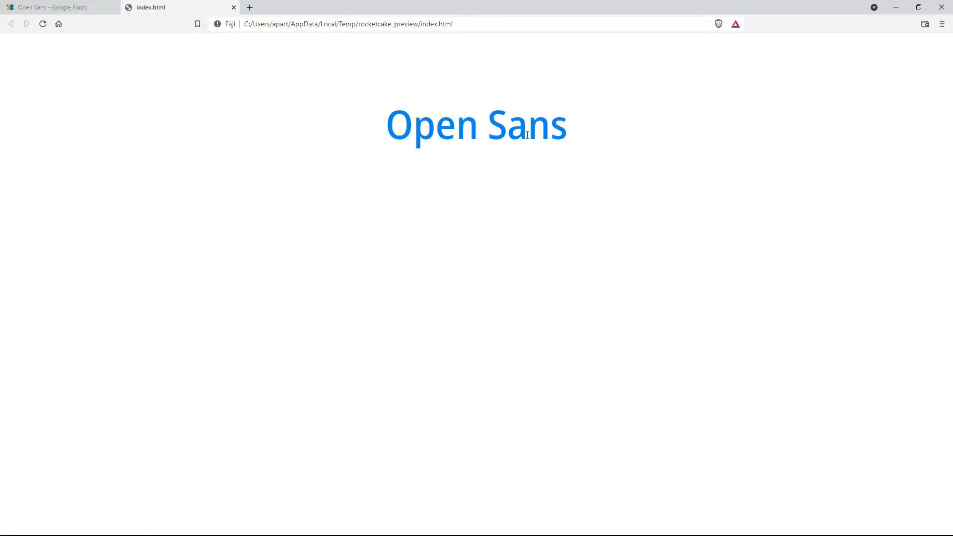
left_click(85, 4)
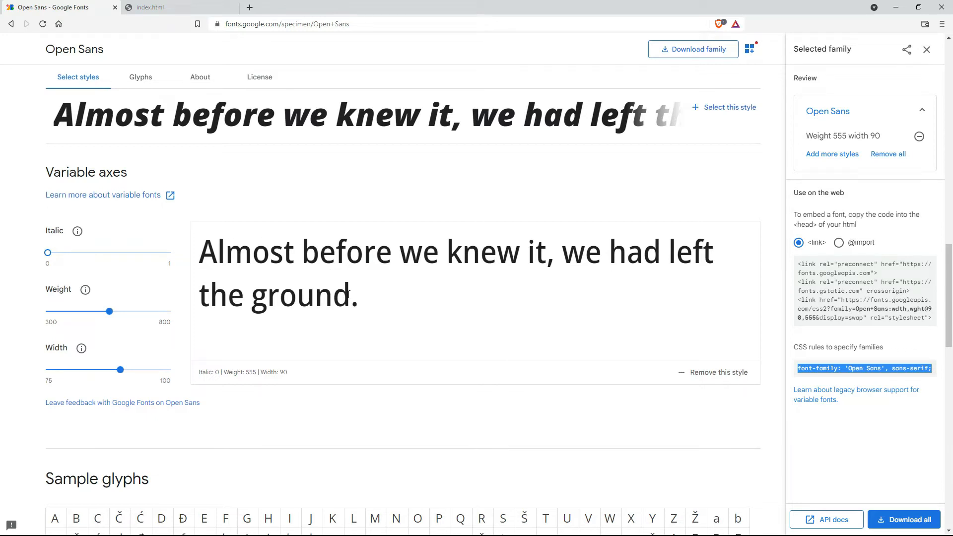
key("alt+Tab")
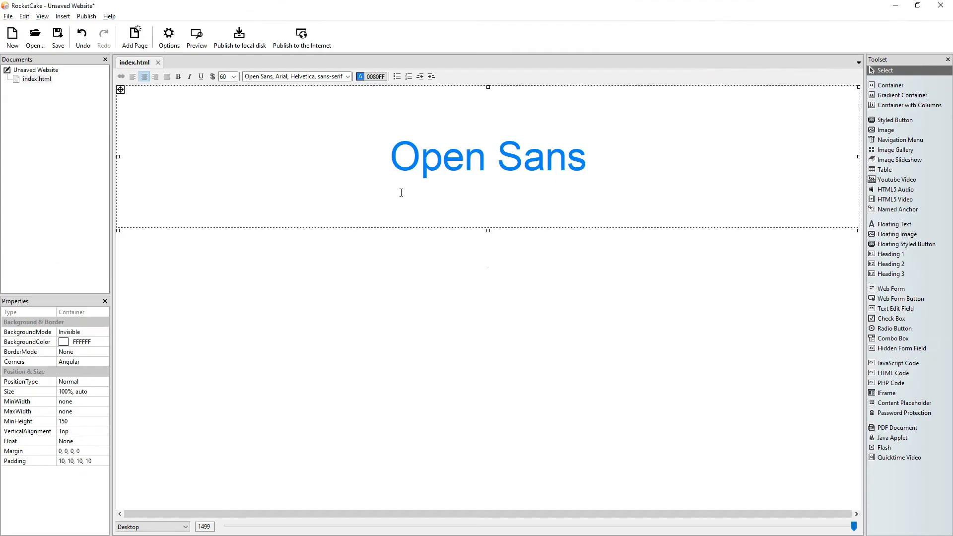
Change the Open Sans weight in the header code of index.html to 300 and confirm.
left_click(442, 159)
right_click(28, 79)
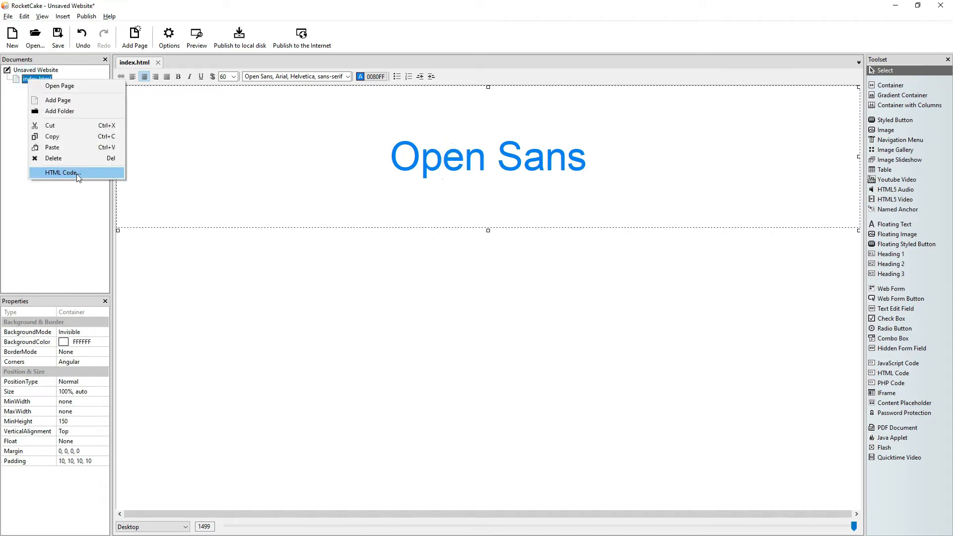
left_click(77, 174)
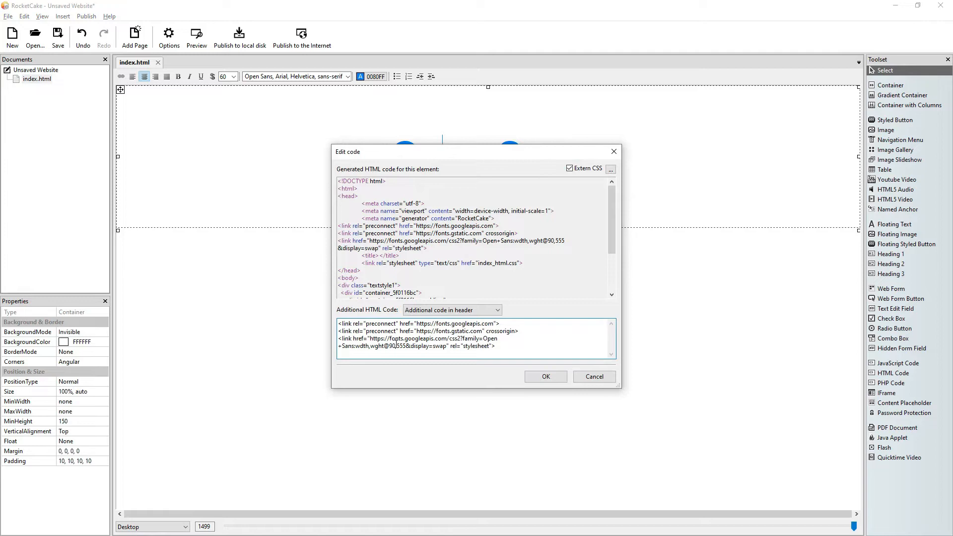
left_click(407, 341)
type("300")
key("Delete")
key("Delete")
key("Delete")
left_click(555, 376)
Preview the page again and compare the new font weight with the earlier preview in the browser.
left_click(196, 38)
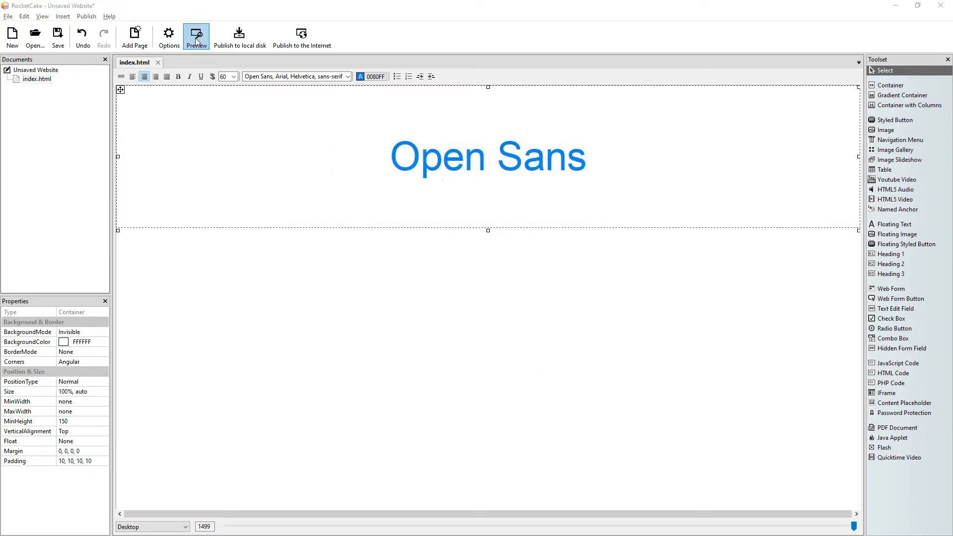
left_click(213, 6)
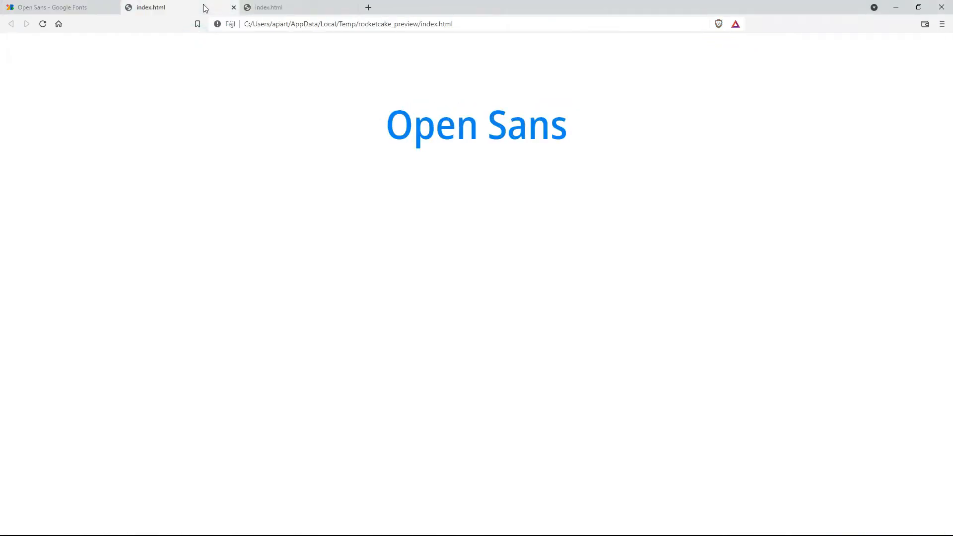
left_click(274, 9)
left_click(228, 7)
left_click(254, 7)
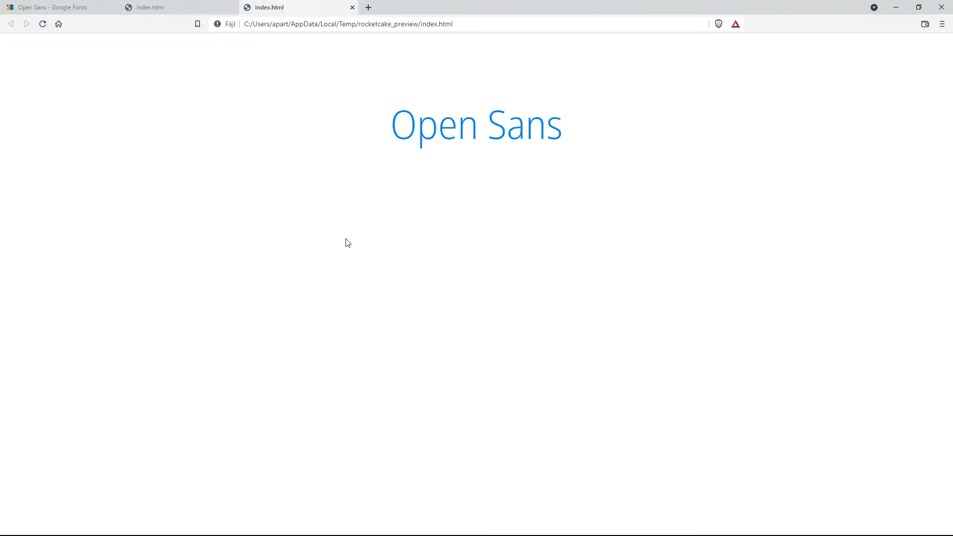
Reopen the HTML code of index.html in RocketCake and check the range of the Weight axis for Open Sans on Google Fonts.
key("alt+Tab")
right_click(28, 79)
left_click(58, 173)
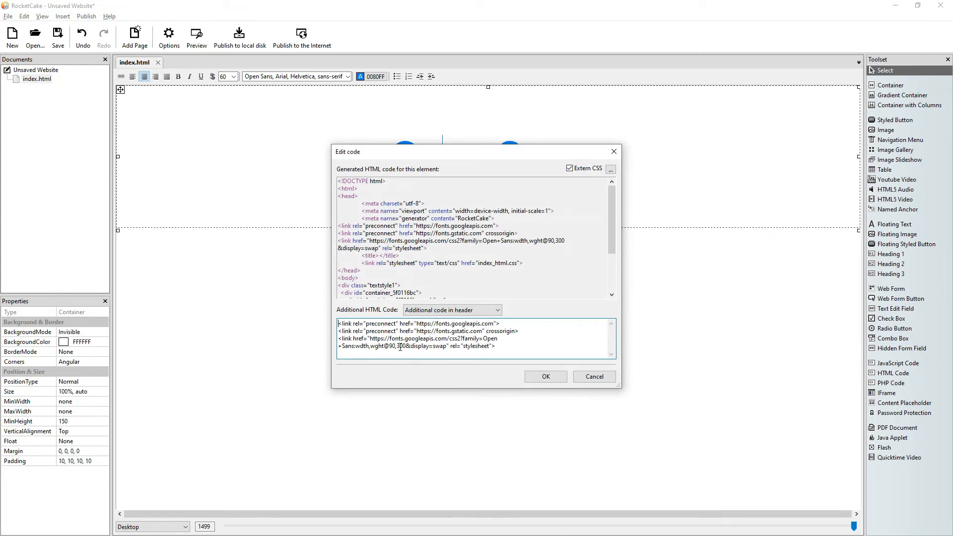
key("alt+Tab")
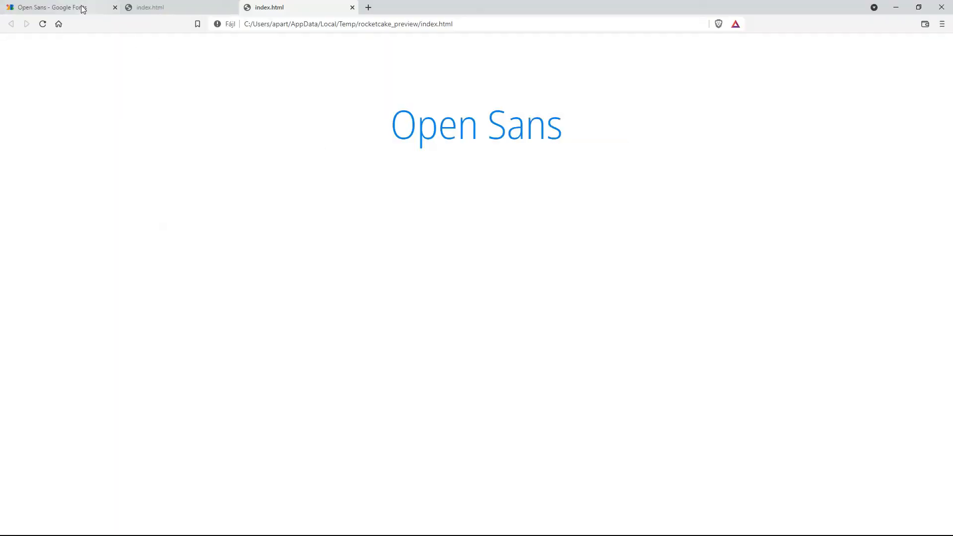
left_click(82, 9)
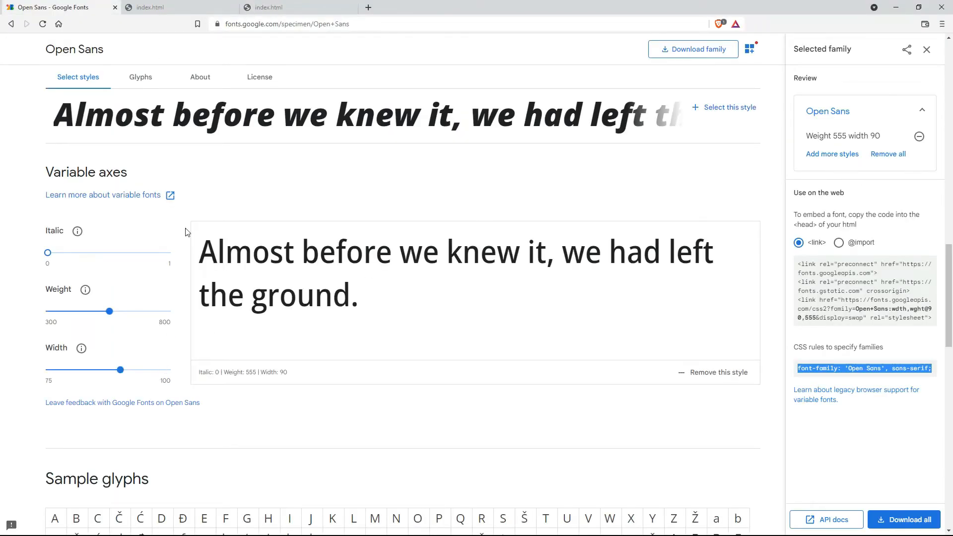
key("alt+Tab")
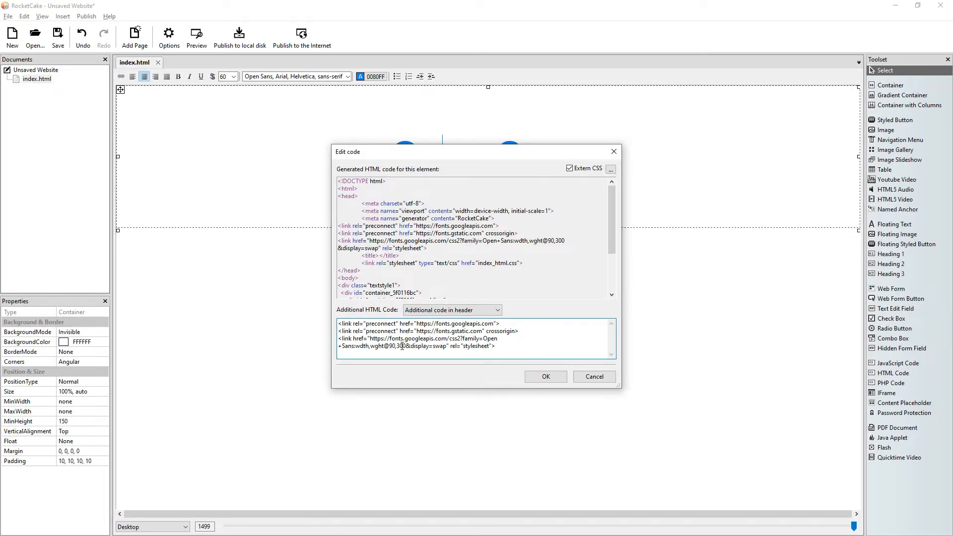
Set the Open Sans weight in the header code to 800, preview the page in the browser, and return to RocketCake.
left_click_drag(401, 346, 397, 347)
left_click(533, 376)
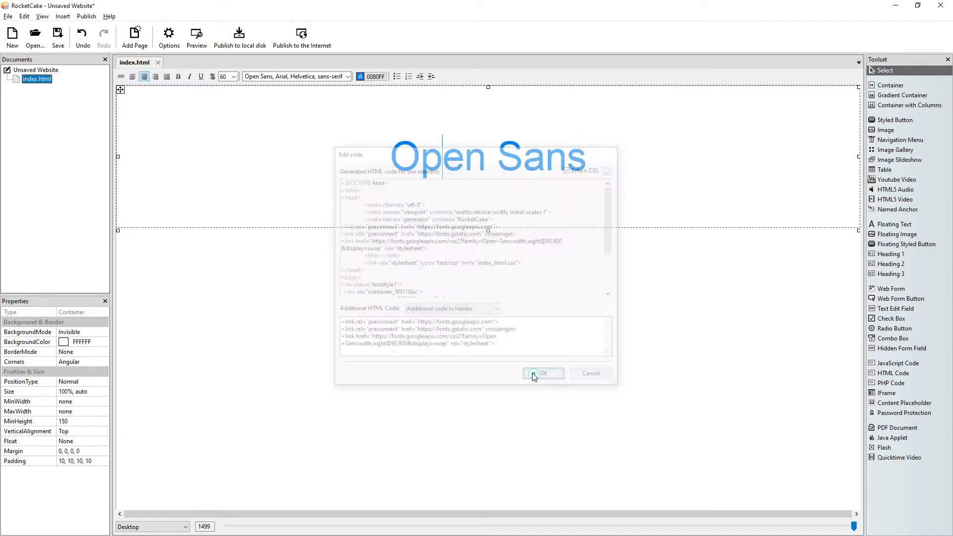
left_click(189, 31)
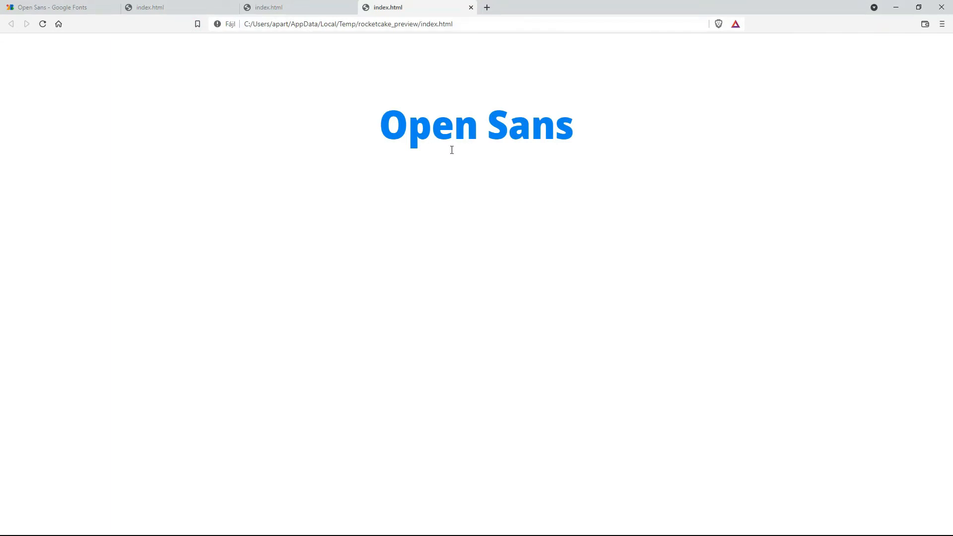
key("alt+Tab")
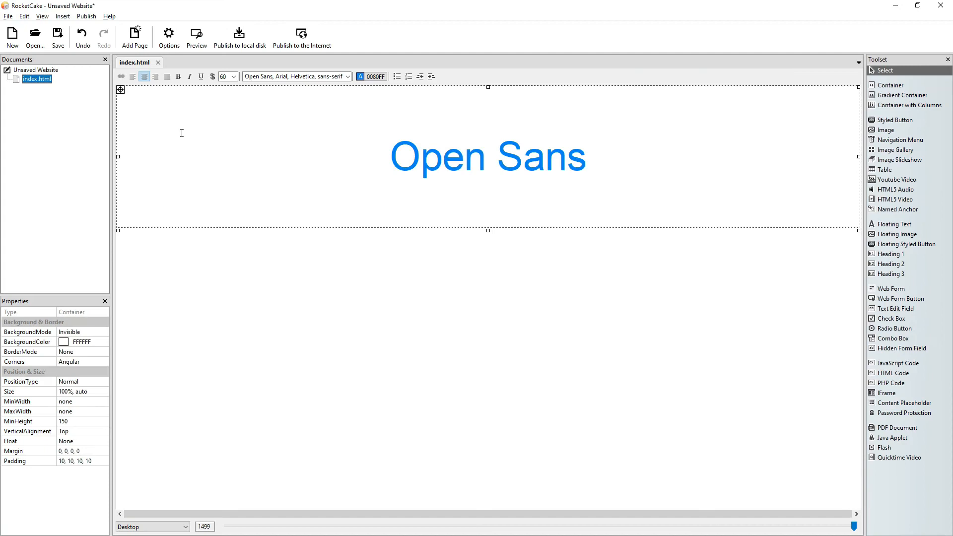
Set the Open Sans width axis in the header code of index.html to 75 and confirm the code.
right_click(38, 80)
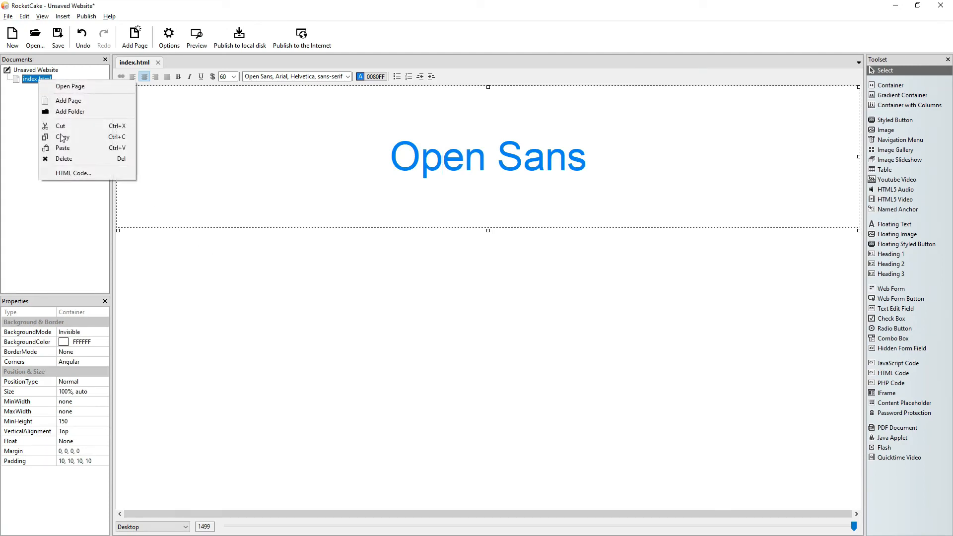
left_click(66, 173)
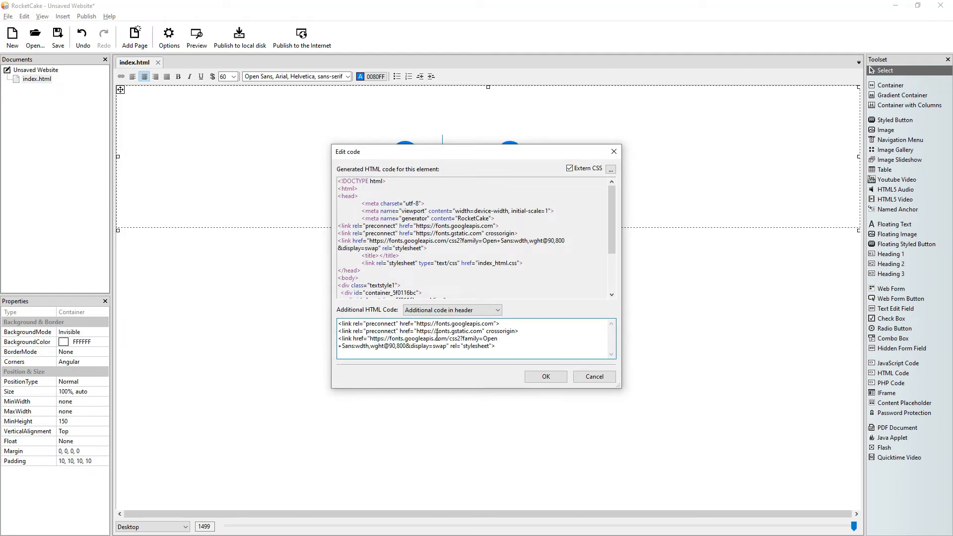
type("75")
key("Delete")
key("Delete")
key("Delete")
left_click(546, 377)
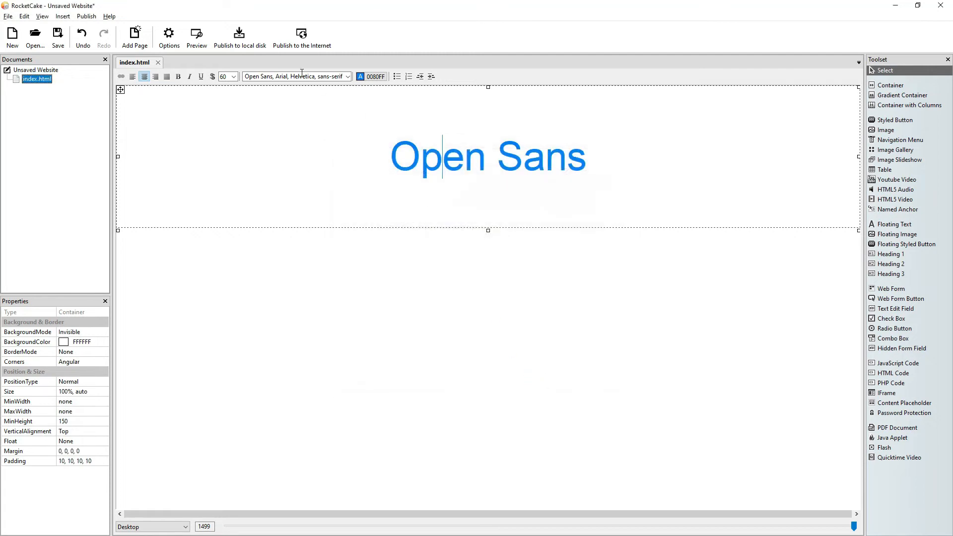
Preview the page in the browser, compare the font width with the earlier preview, and return to RocketCake.
left_click(196, 37)
left_click(417, 7)
left_click(507, 8)
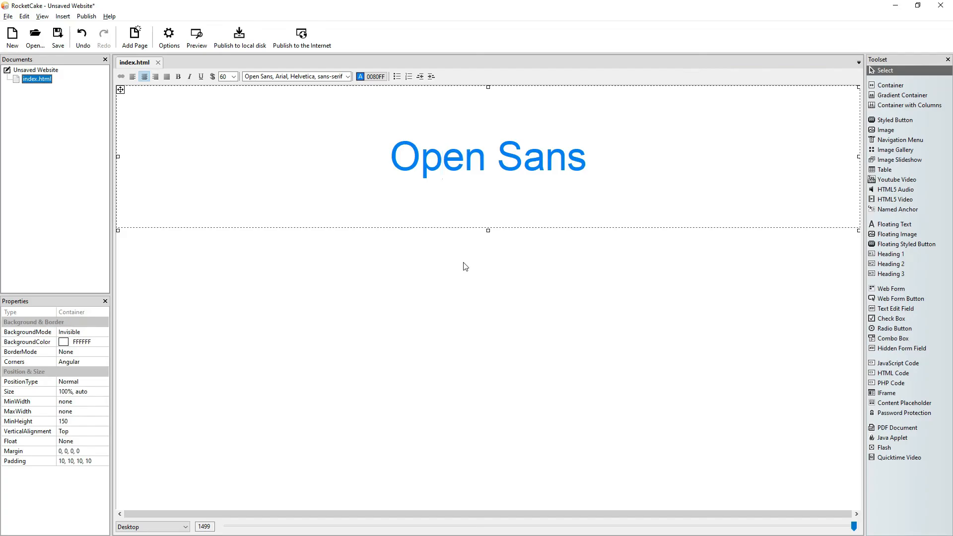
Change the Open Sans width axis in the header code of index.html to 100 and confirm the code.
right_click(41, 78)
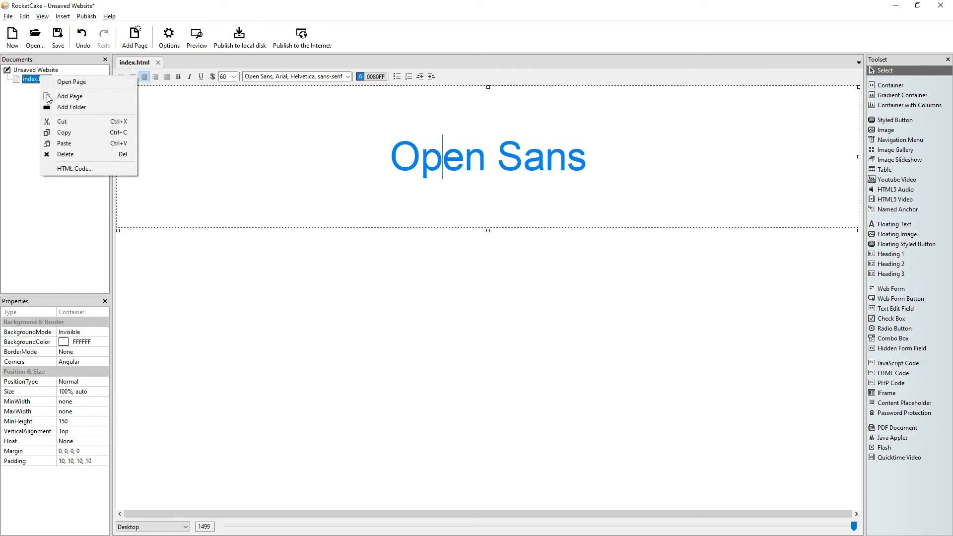
left_click(72, 168)
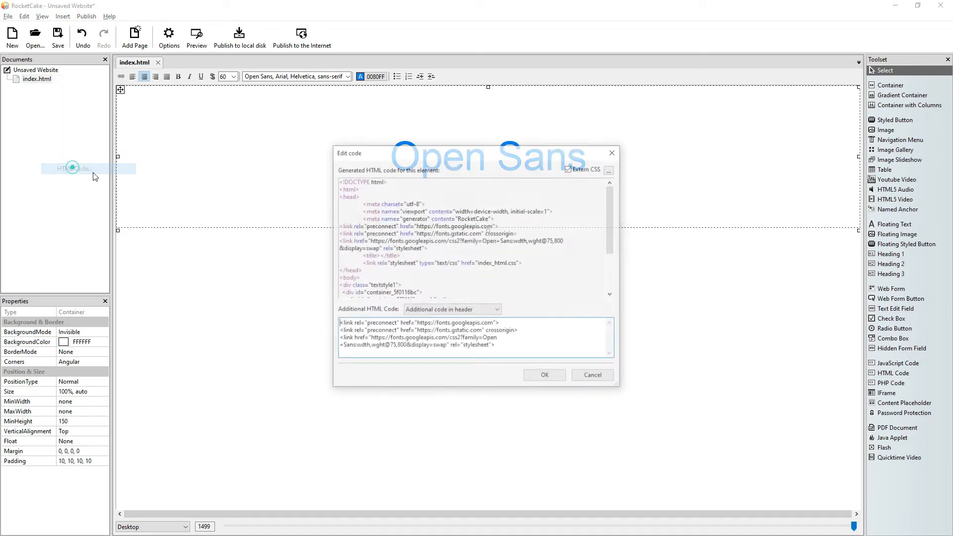
left_click(392, 346)
key("BackSpace")
type("100")
key("Delete")
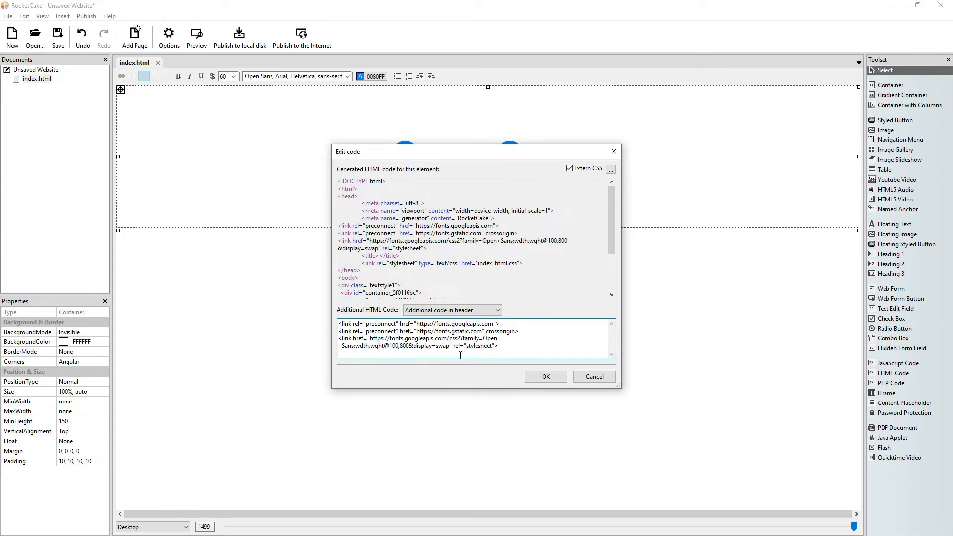
left_click(562, 380)
Preview the page again, compare the wider Open Sans heading with the previous preview, and return to RocketCake.
left_click(195, 33)
left_click(505, 6)
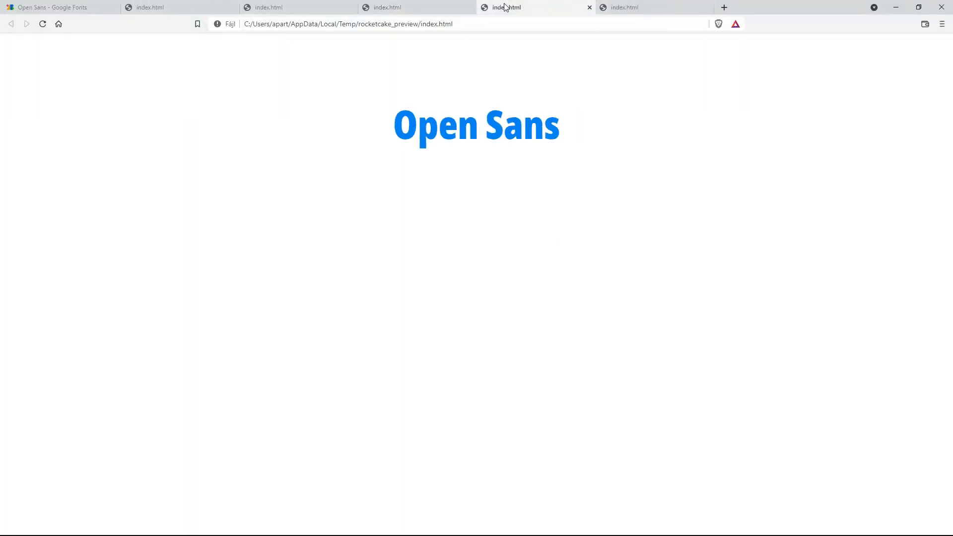
left_click(607, 7)
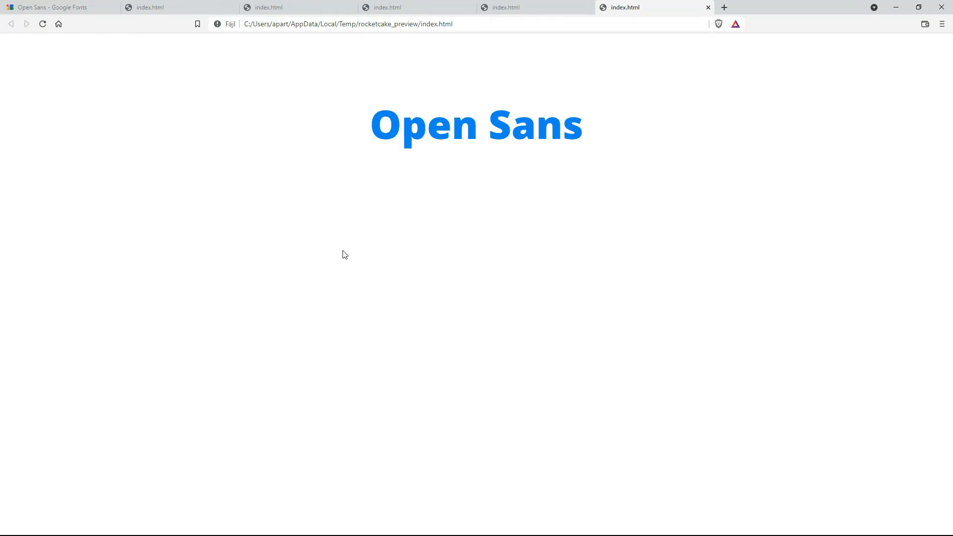
key("alt+Tab")
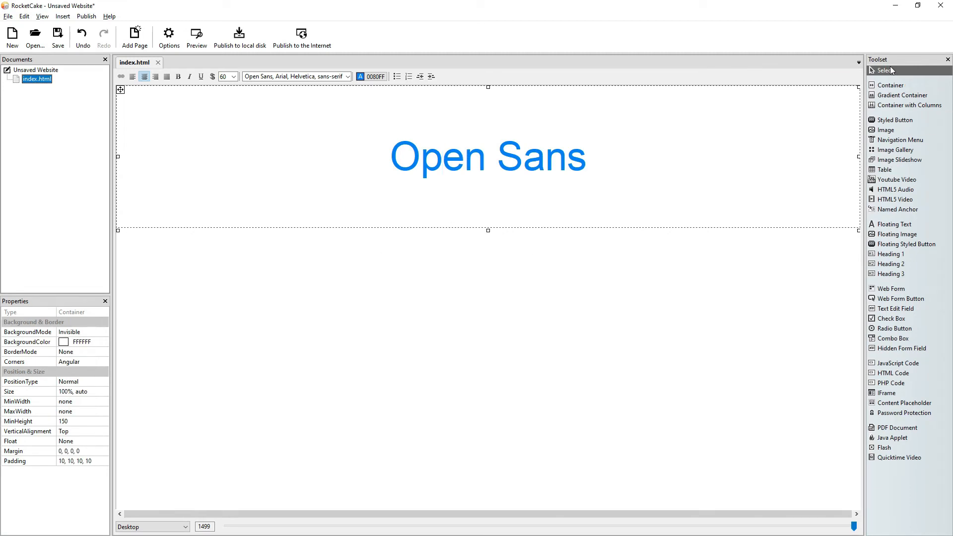
Add a second container to the page below the one holding the Open Sans heading.
left_click(891, 85)
left_click(356, 331)
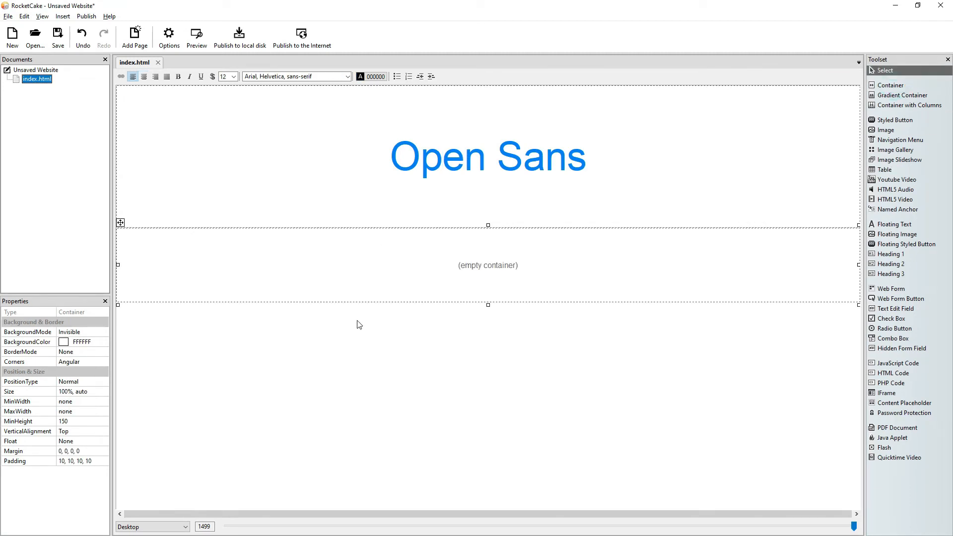
left_click(413, 287)
Switch to Google Fonts in the browser, browse the font list for another variable font, and open Playfair Display.
key("alt+Tab")
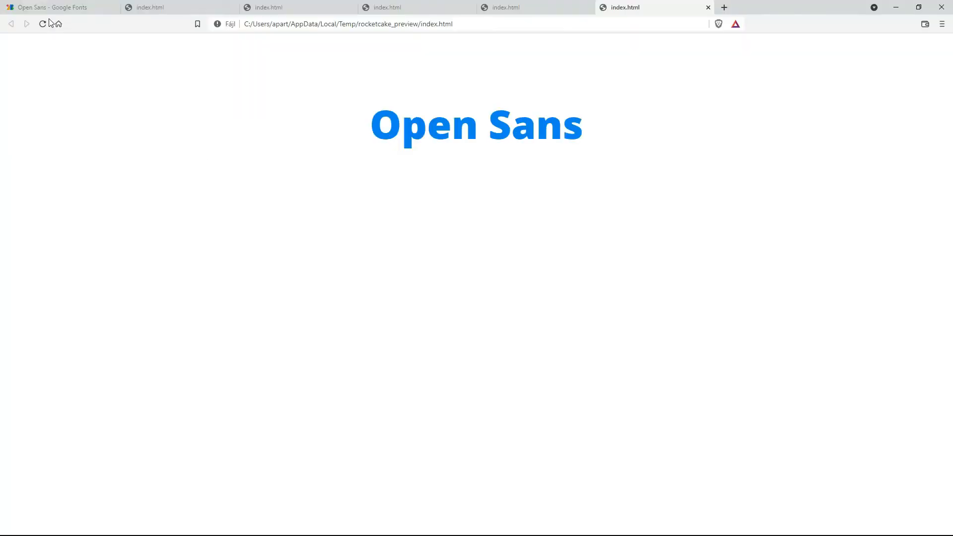
left_click(49, 8)
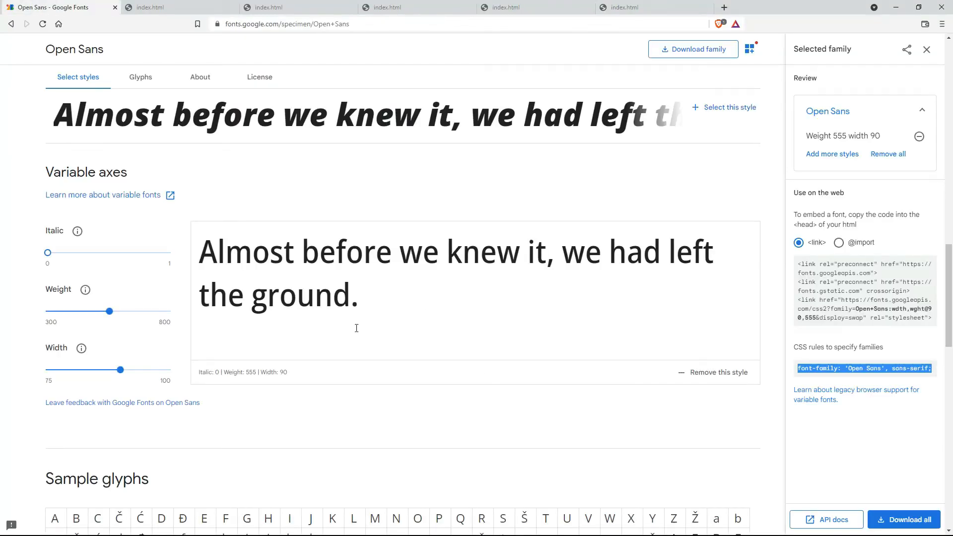
left_click(11, 24)
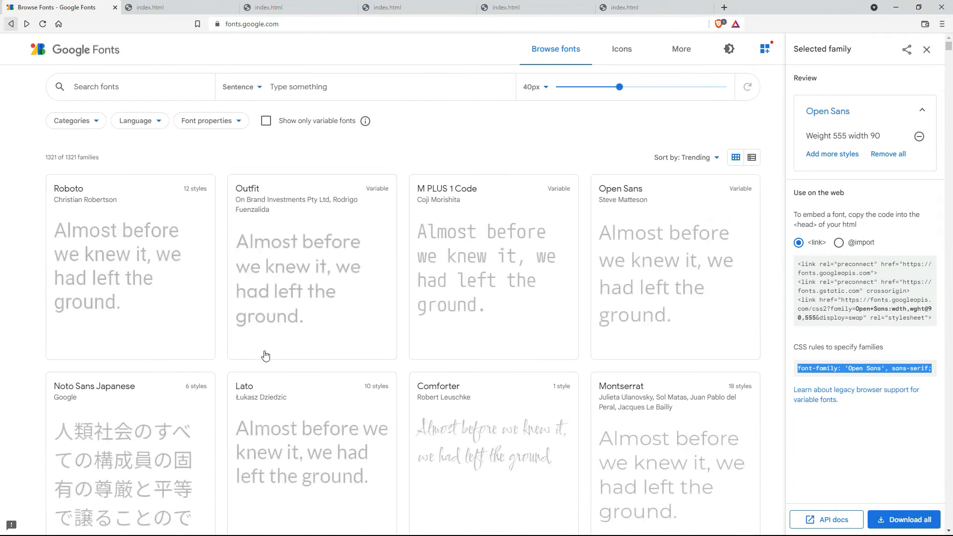
scroll(368, 466, "down", 8)
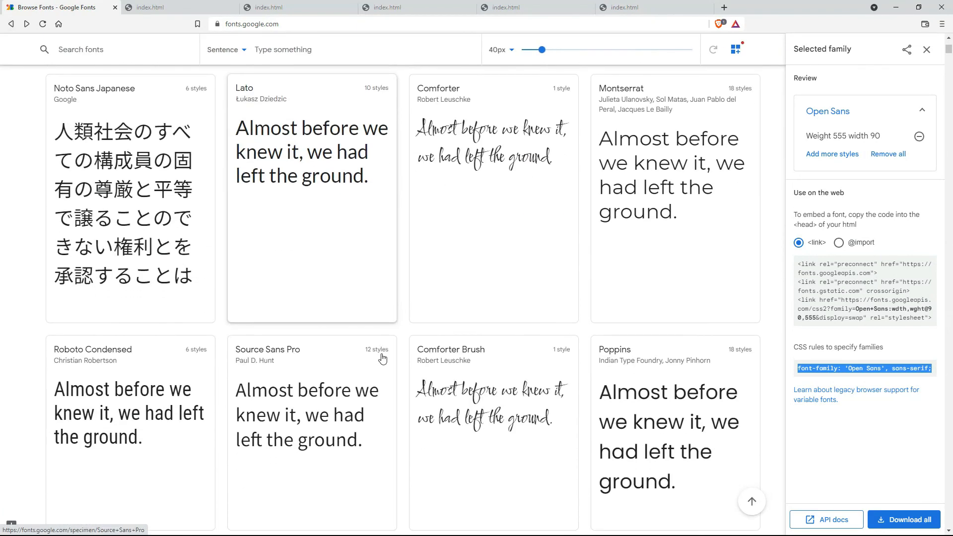
scroll(290, 316, "down", 2)
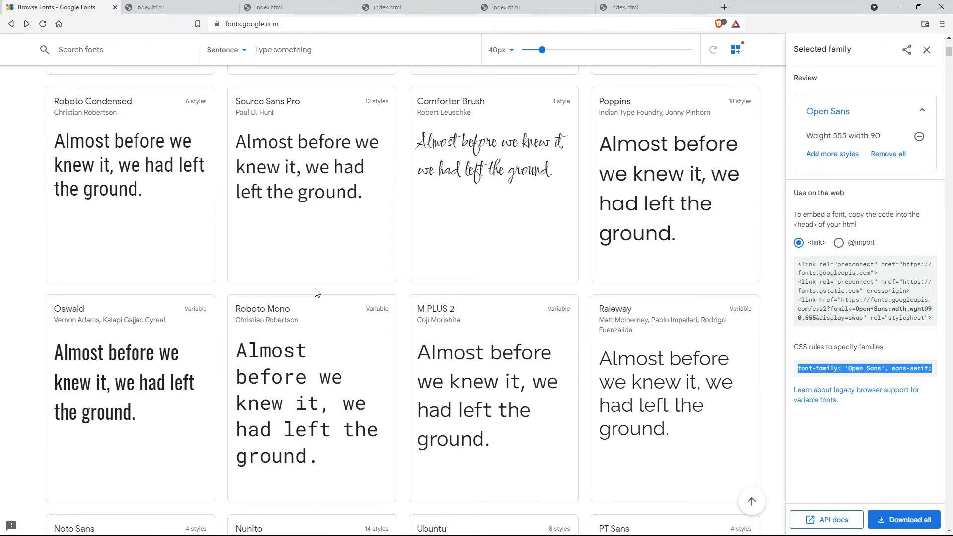
scroll(316, 294, "down", 7)
scroll(313, 296, "up", 1)
scroll(313, 297, "down", 2)
scroll(313, 298, "down", 1)
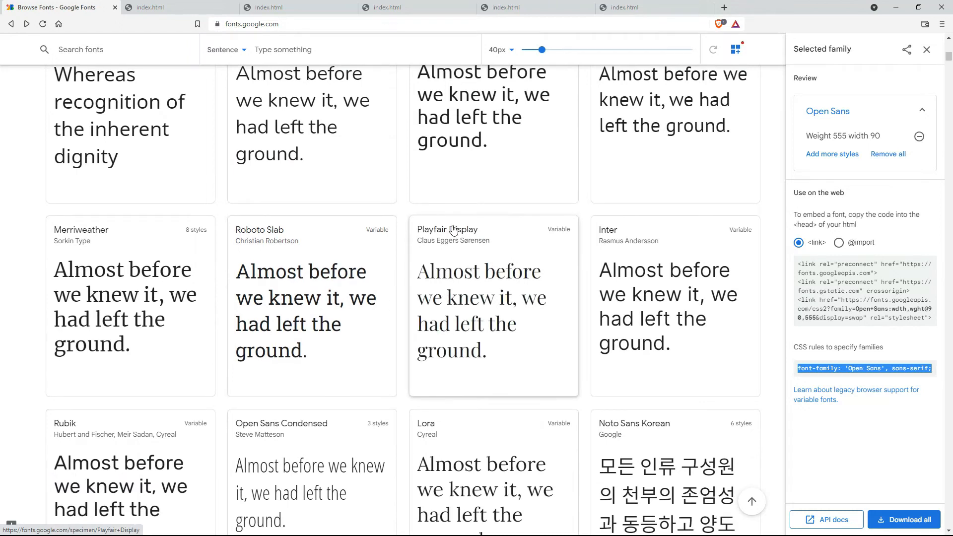
left_click(480, 276)
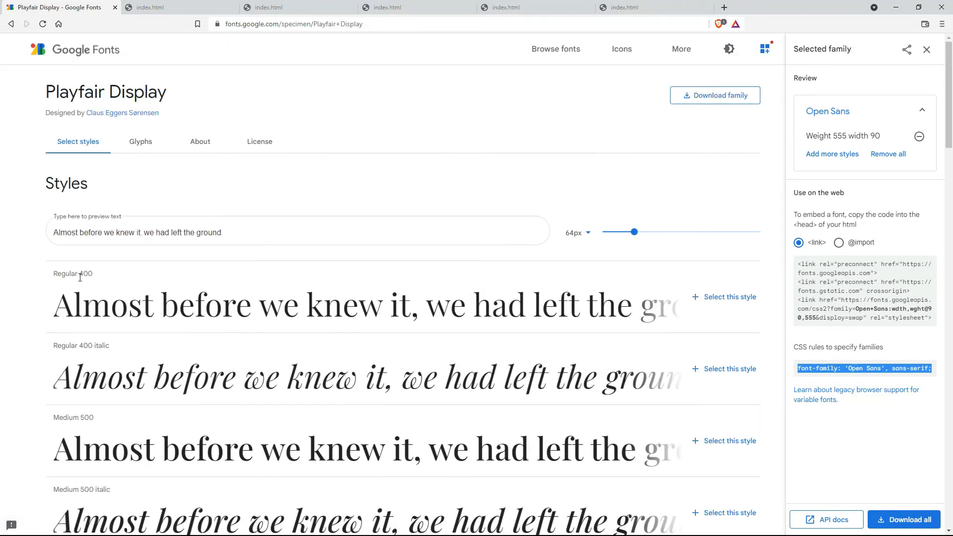
Look through the predefined styles of Playfair Display down to its variable axes.
scroll(79, 277, "down", 2)
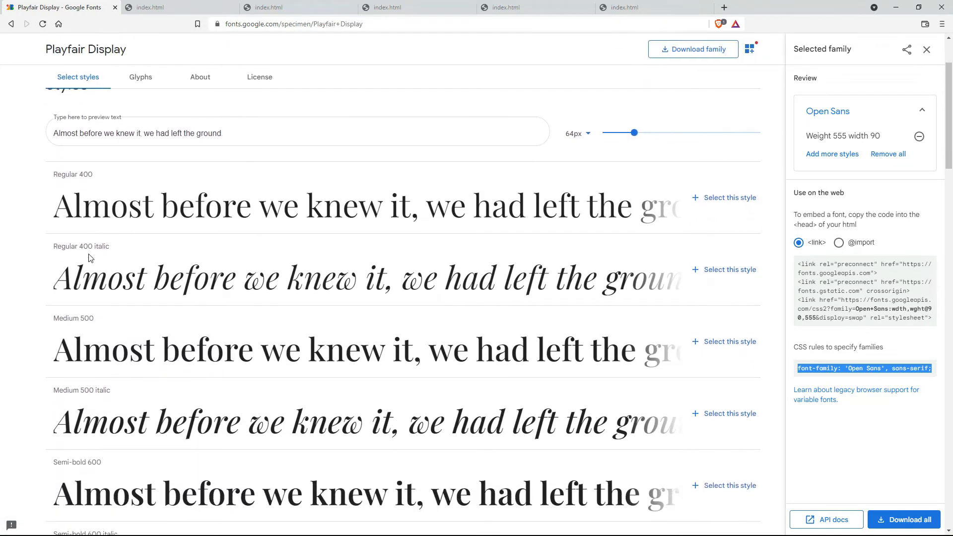
scroll(96, 214, "down", 8)
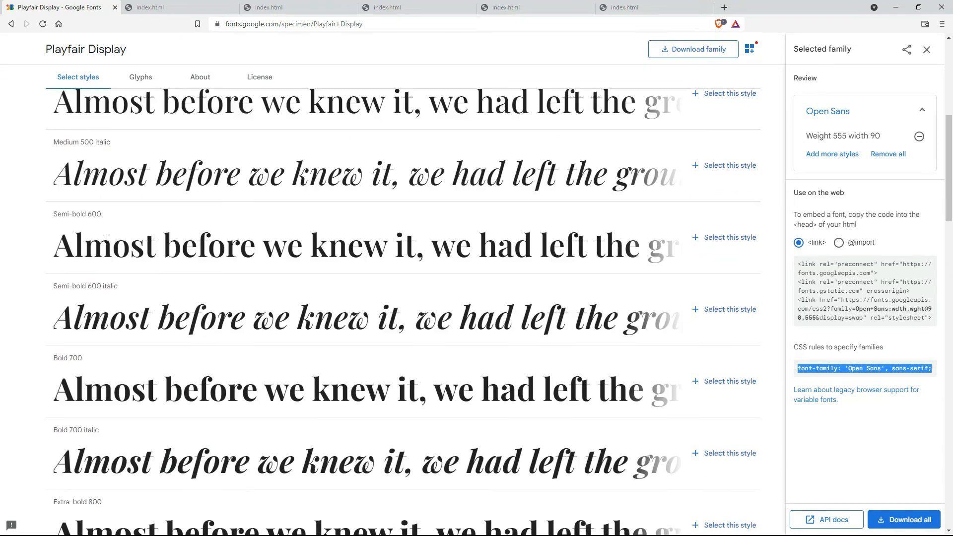
scroll(87, 161, "up", 6)
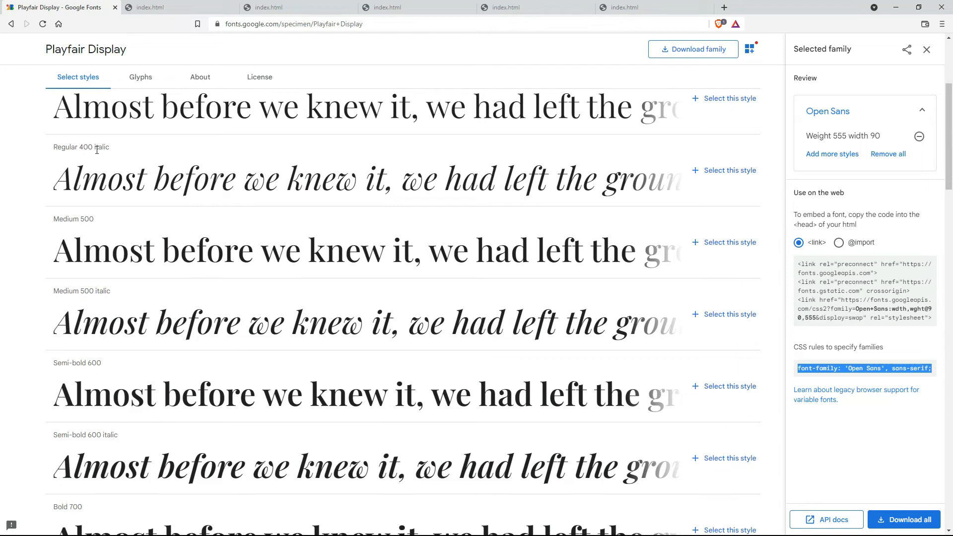
scroll(88, 159, "up", 2)
scroll(99, 182, "down", 10)
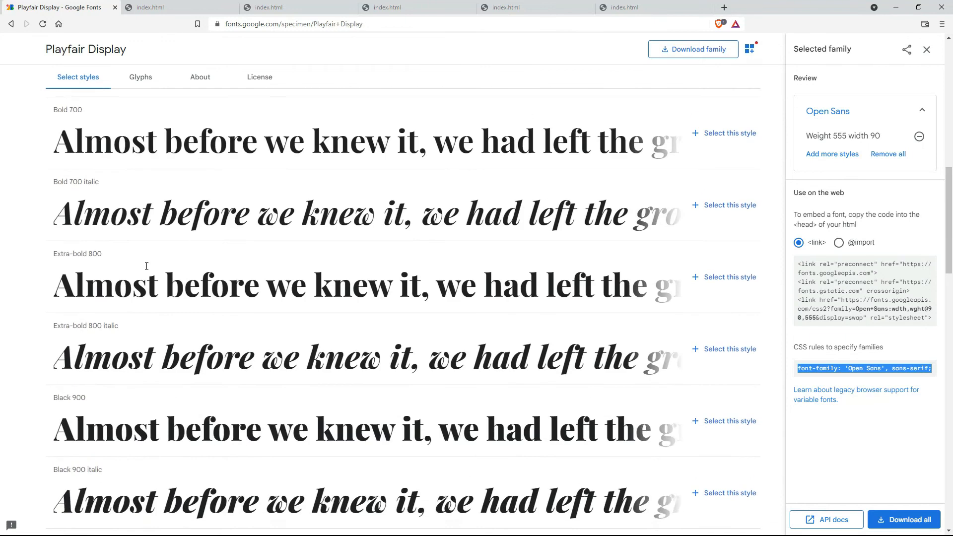
scroll(146, 266, "down", 7)
scroll(95, 249, "up", 2)
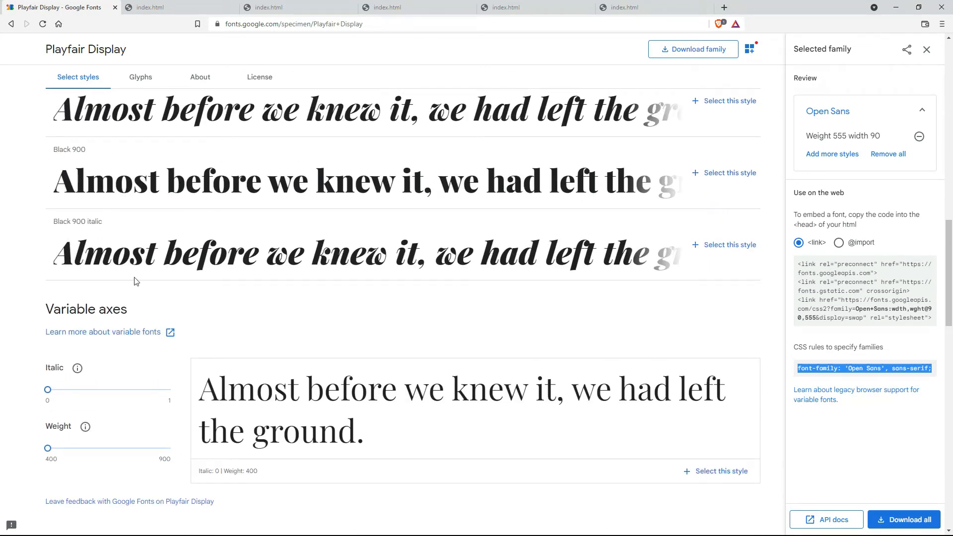
Try Playfair Display with Italic 1 and Weight 798, and reset both axes to their minimum.
left_click_drag(48, 390, 150, 393)
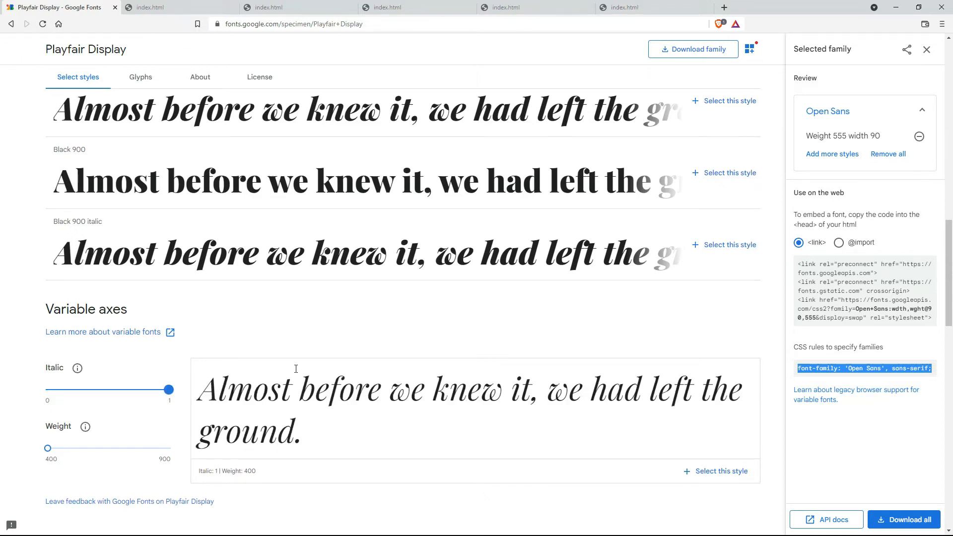
scroll(296, 368, "down", 3)
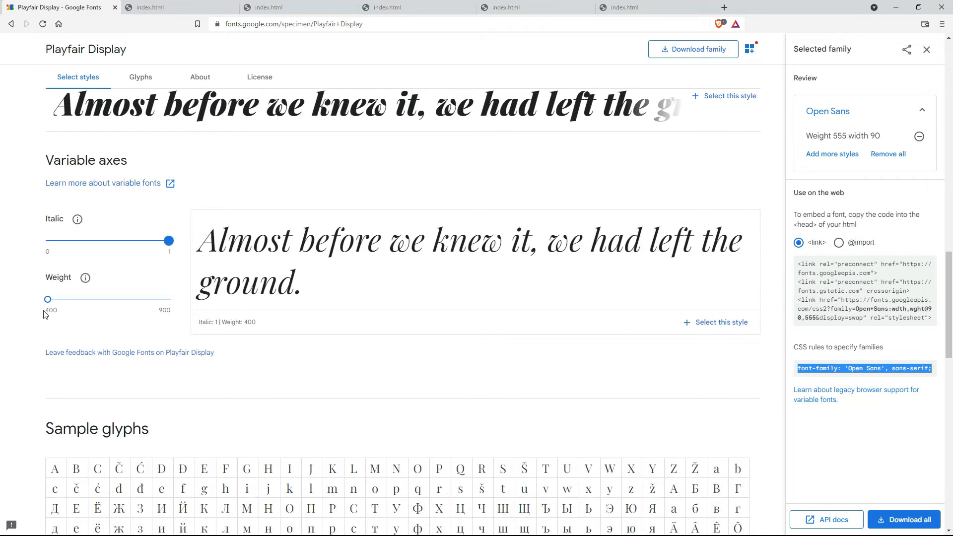
left_click_drag(48, 299, 144, 300)
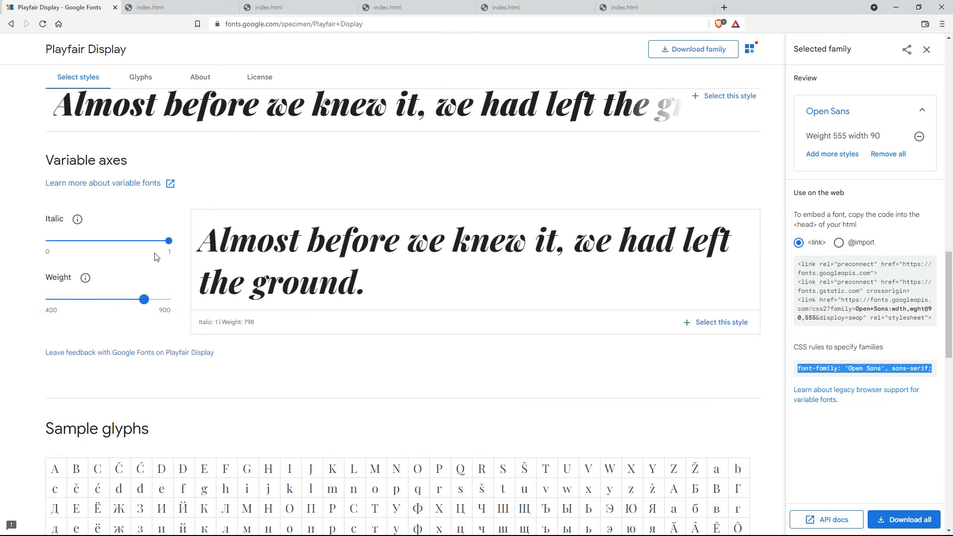
left_click_drag(169, 241, 38, 257)
left_click_drag(144, 299, 43, 293)
Set the Playfair Display axes to Italic 1 and Weight 643, and add this style to the selected families.
left_click_drag(44, 240, 159, 240)
left_click_drag(46, 299, 106, 300)
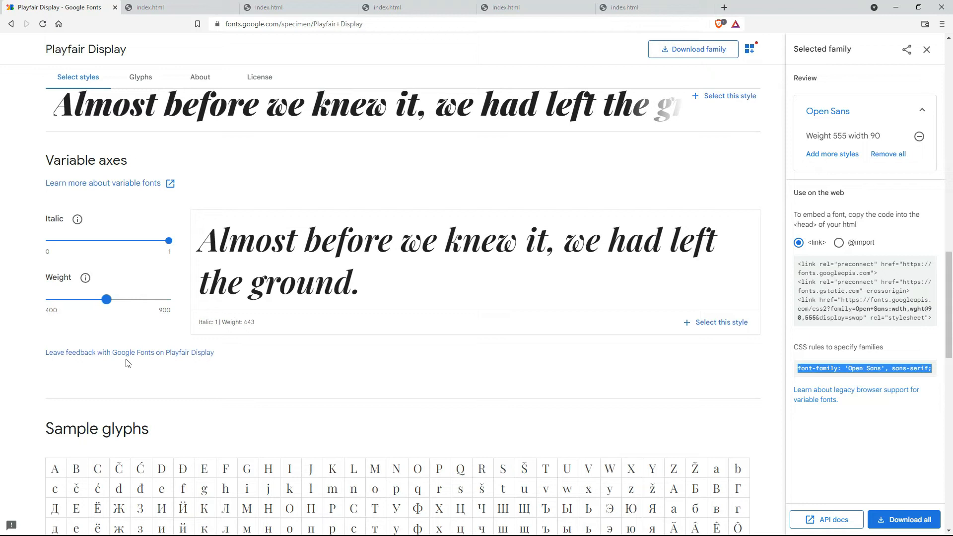
left_click(713, 324)
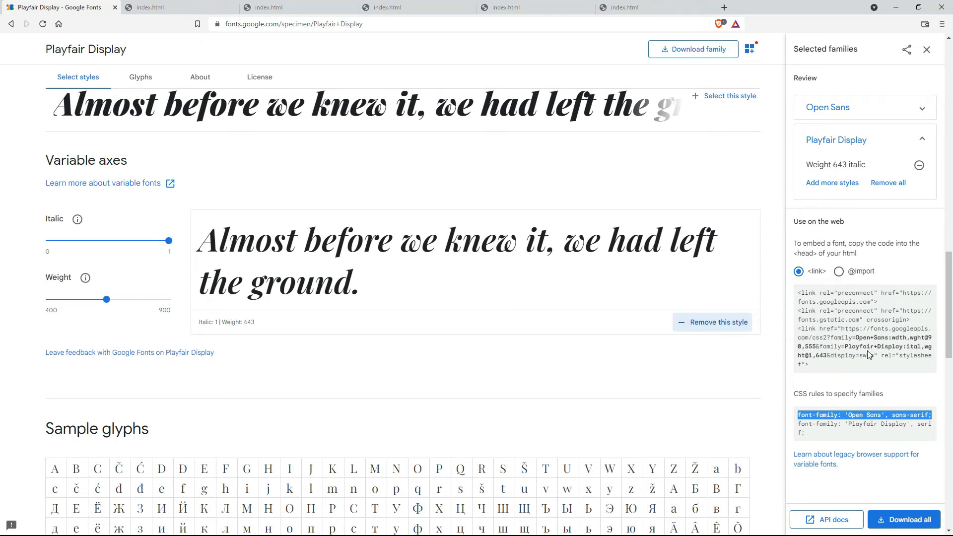
Copy the complete link embed code for Open Sans and Playfair Display, and switch to RocketCake.
left_click_drag(796, 289, 827, 378)
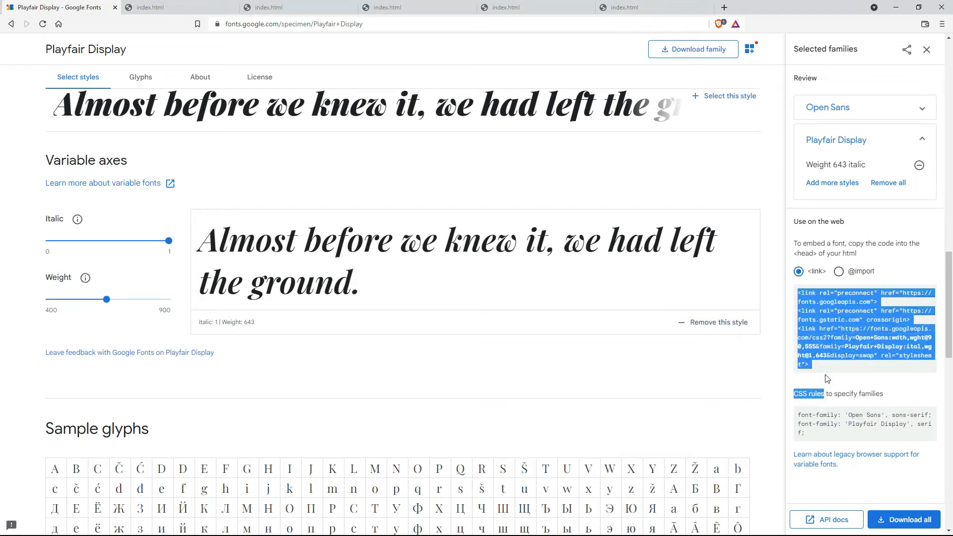
left_click(827, 373)
left_click_drag(800, 297, 833, 366)
key("ctrl+c")
key("alt+Tab")
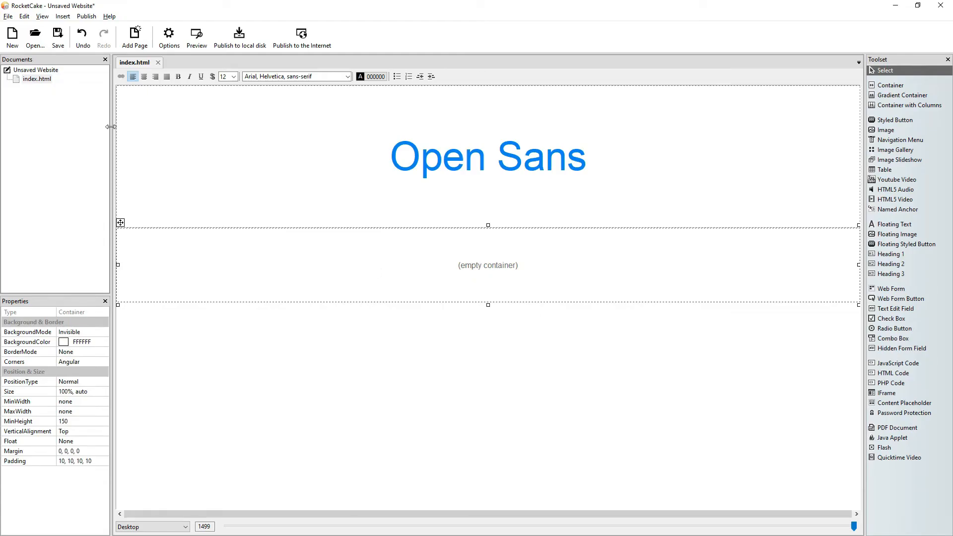
Replace all additional header code of index.html with the copied embed code for both fonts.
right_click(40, 78)
left_click(108, 168)
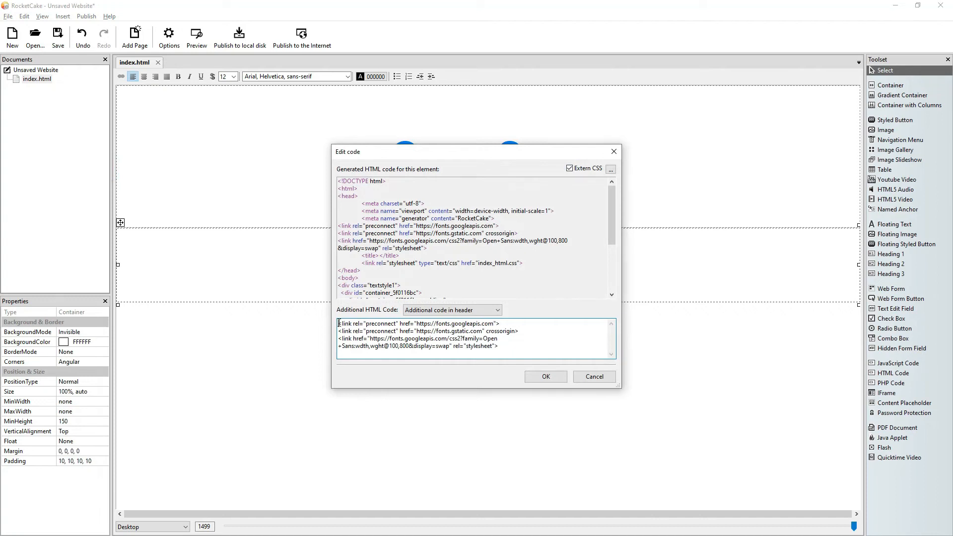
left_click_drag(339, 323, 550, 345)
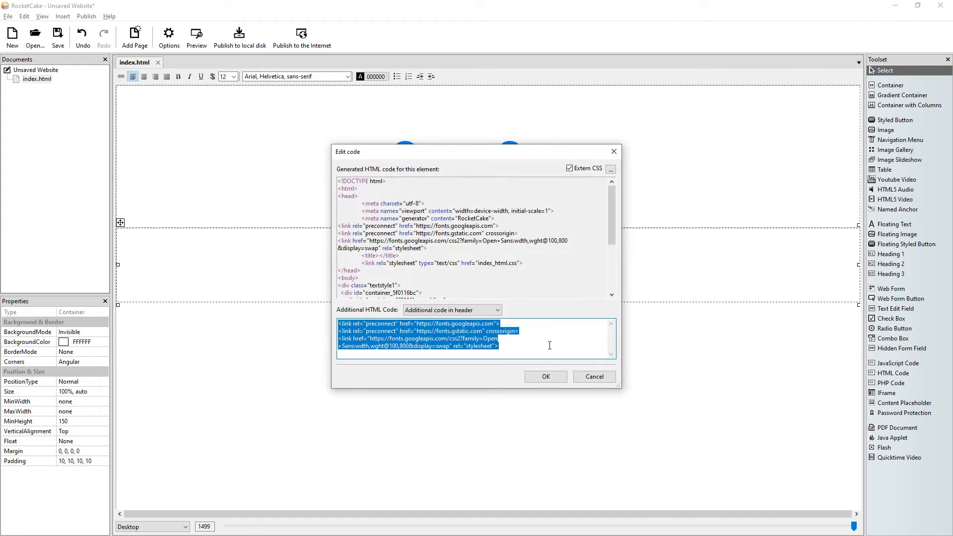
key("ctrl+v")
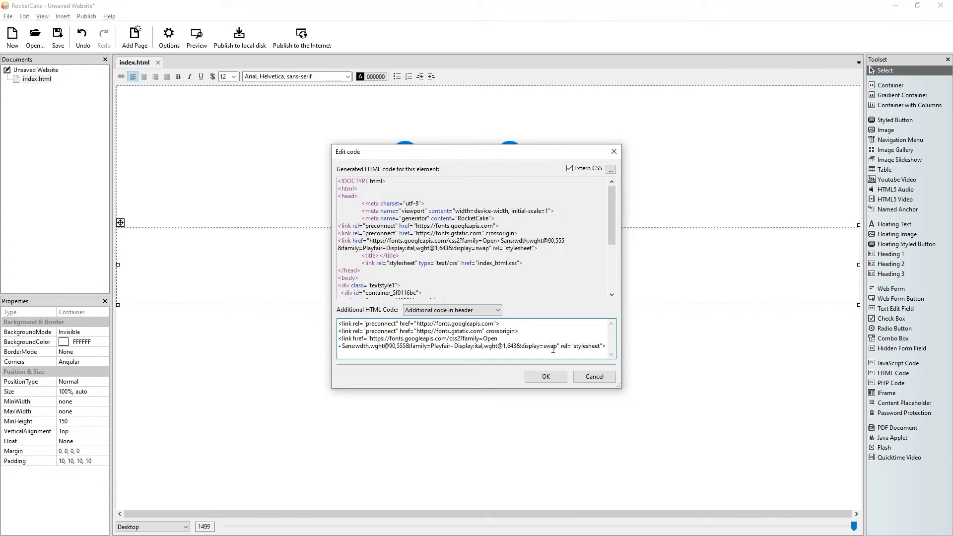
Switch to Google Fonts in the browser, copy the CSS rules for both font families, and return to RocketCake.
key("alt+Tab")
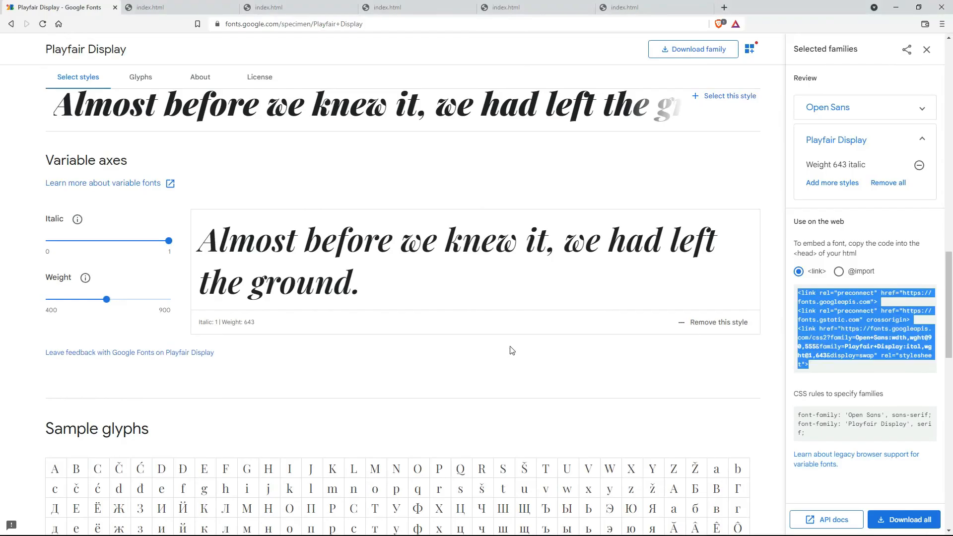
left_click_drag(798, 415, 811, 433)
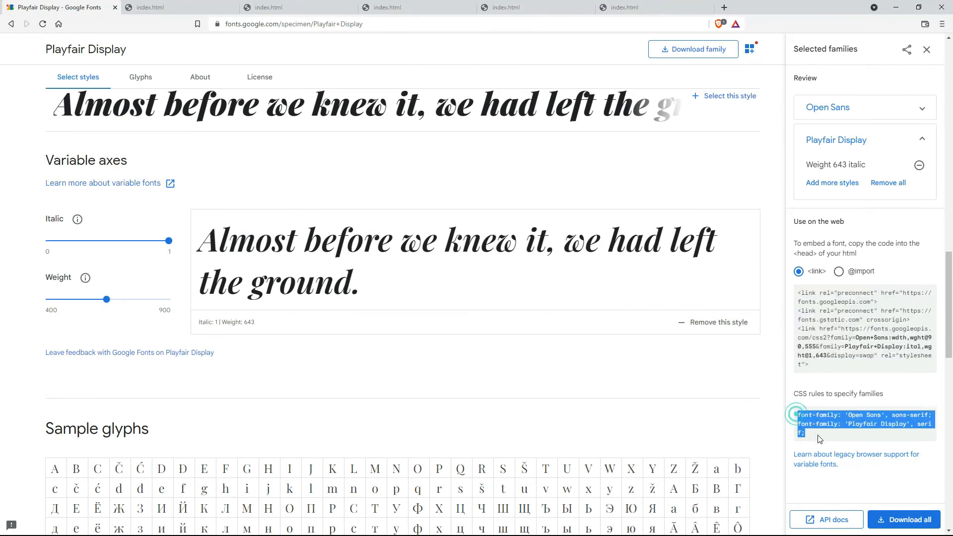
key("alt+Tab")
Replace the page's additional CSS styles with the copied 'Open Sans', sans-serif and 'Playfair Display', serif font-family rules, and apply the code changes.
left_click(465, 312)
left_click(451, 344)
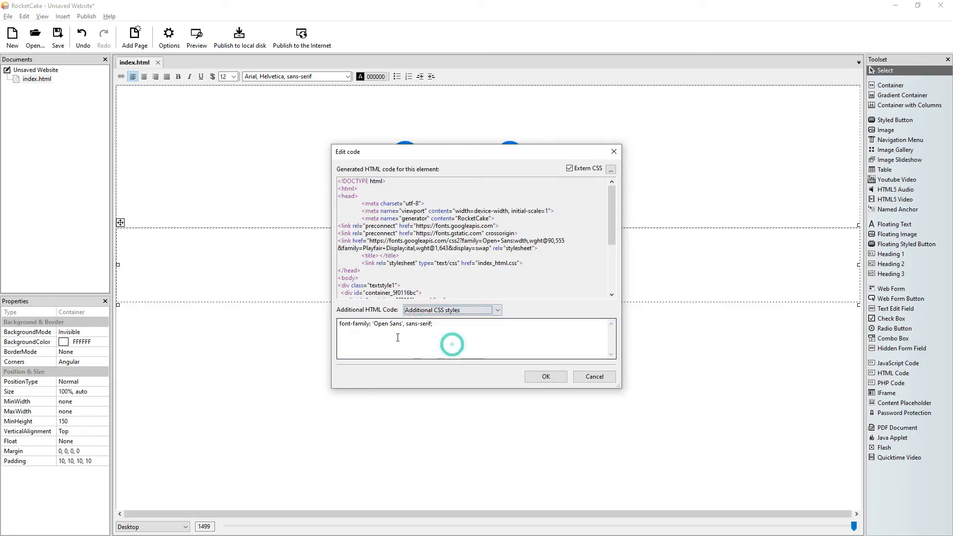
triple_click(485, 346)
type("font-family: 'Open Sans', sans-serif; font-family: 'Playfair Display', serif;")
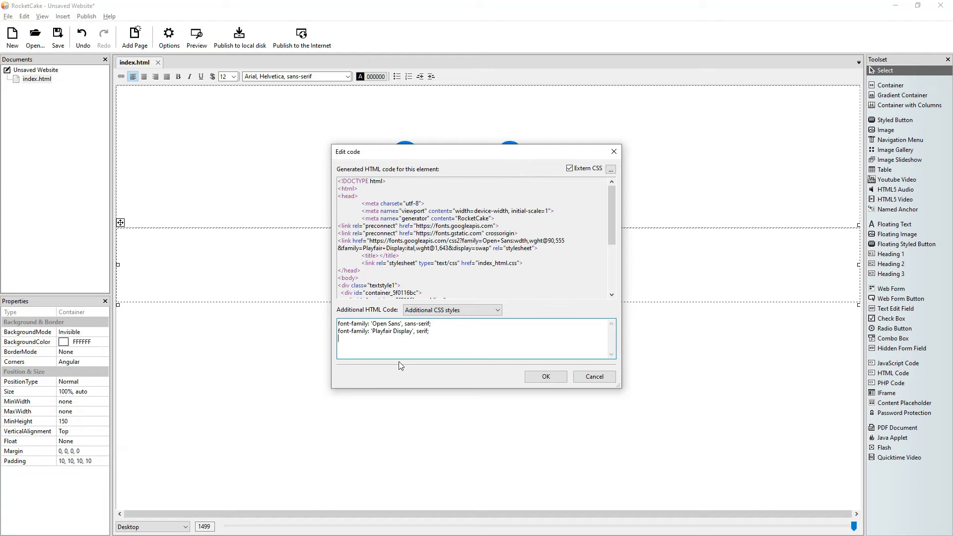
key("Down")
key("Down")
left_click(555, 378)
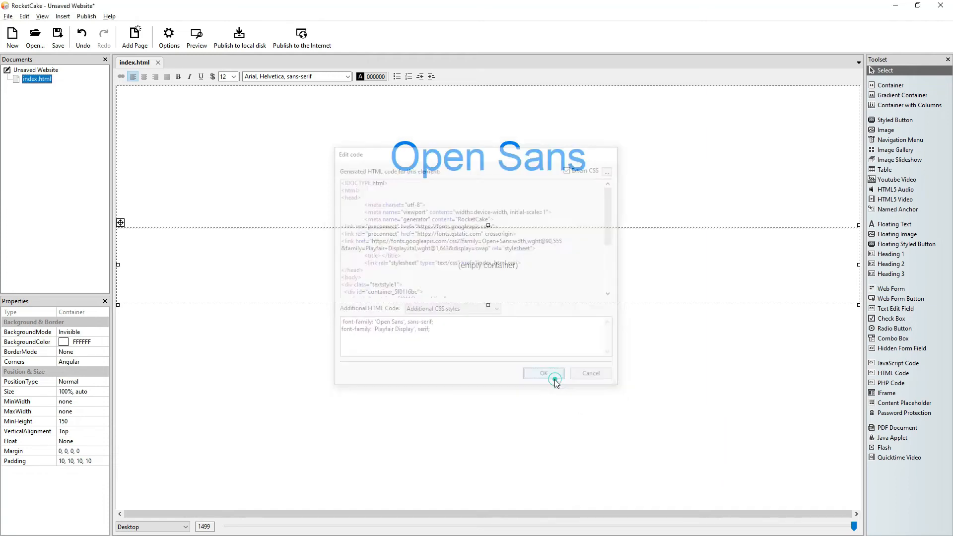
Enter the text "Playfair Display" in the empty container below the Open Sans heading and centre it.
left_click(466, 257)
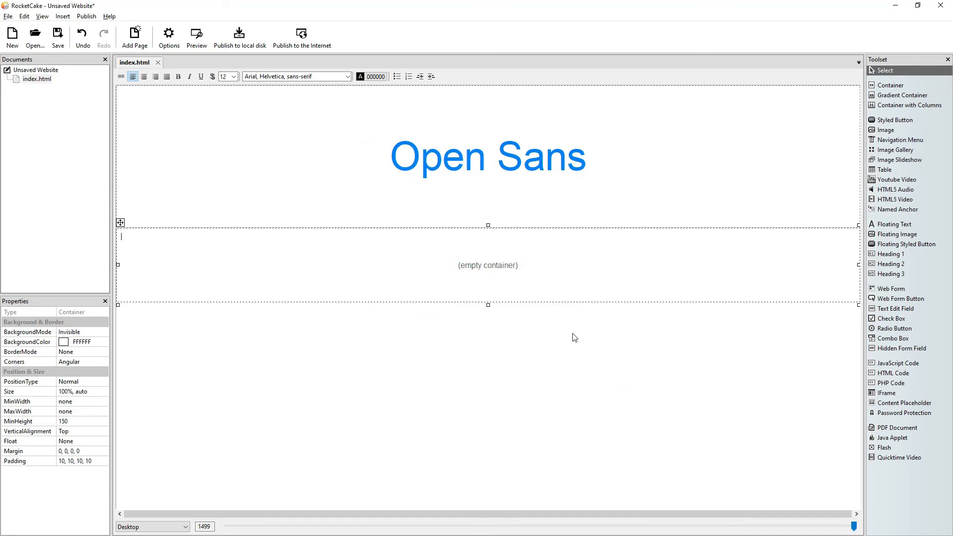
type("Playfair Display")
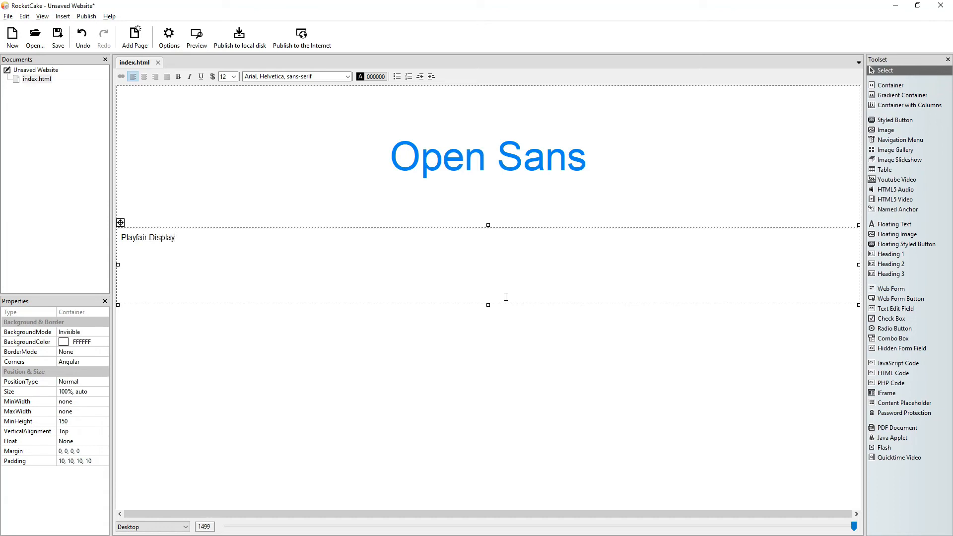
left_click(144, 76)
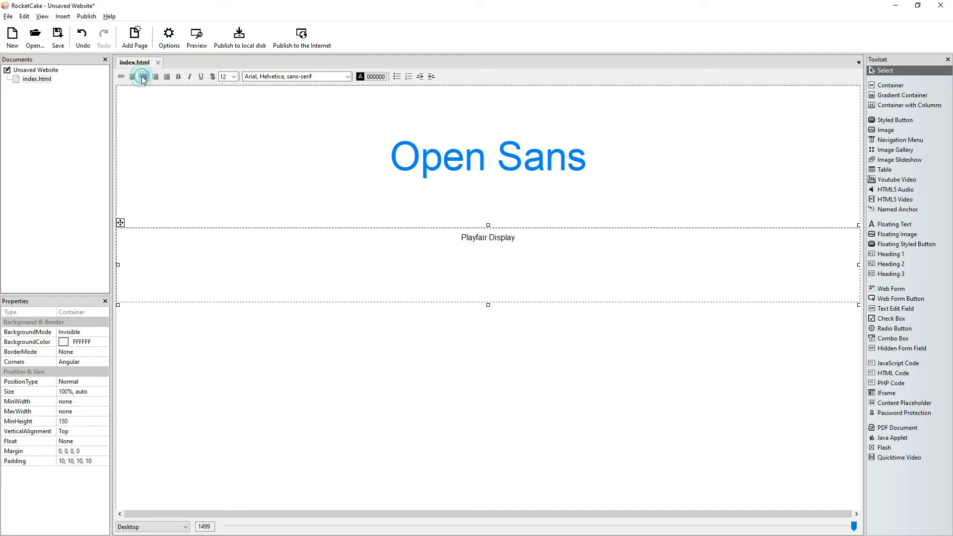
Set the Playfair Display text to size 60 and colour 0080FF.
left_click(233, 76)
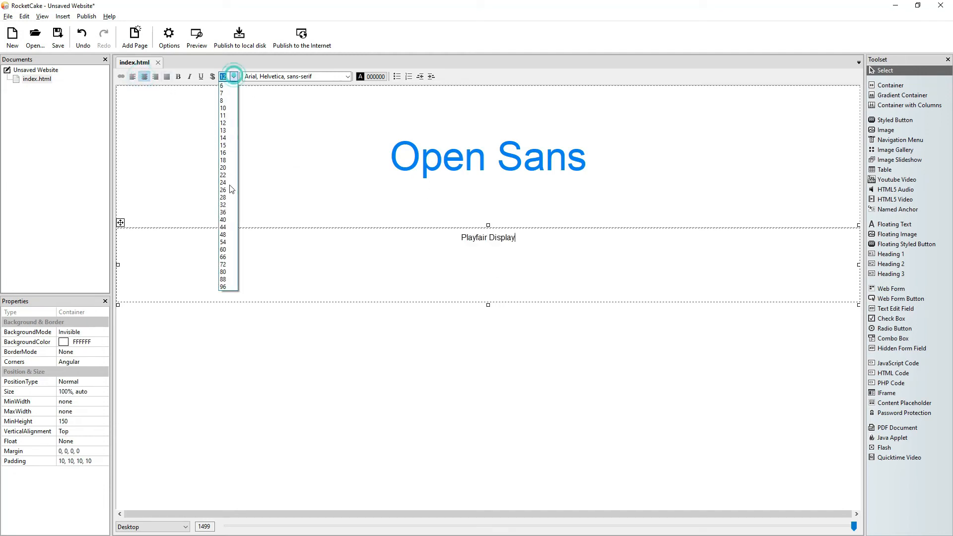
left_click(228, 250)
left_click(373, 77)
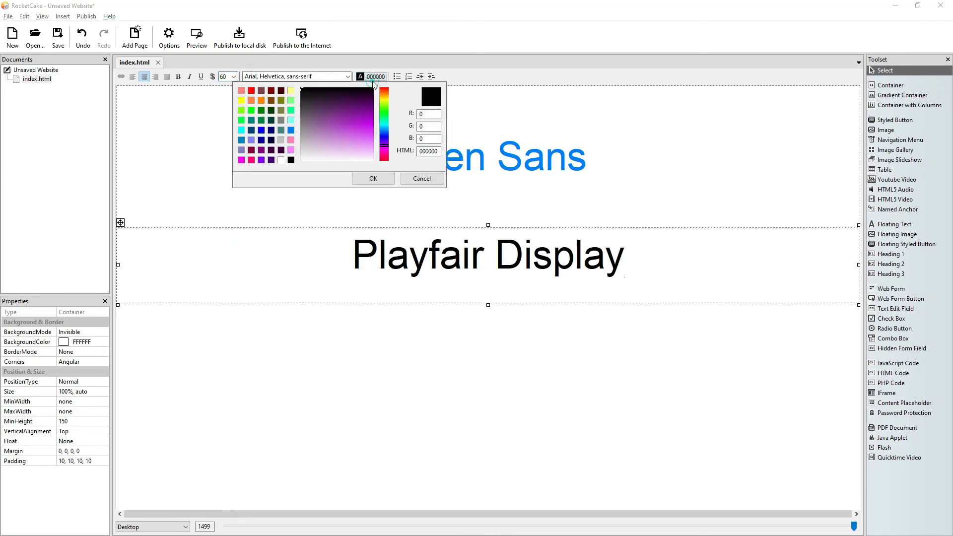
left_click(290, 129)
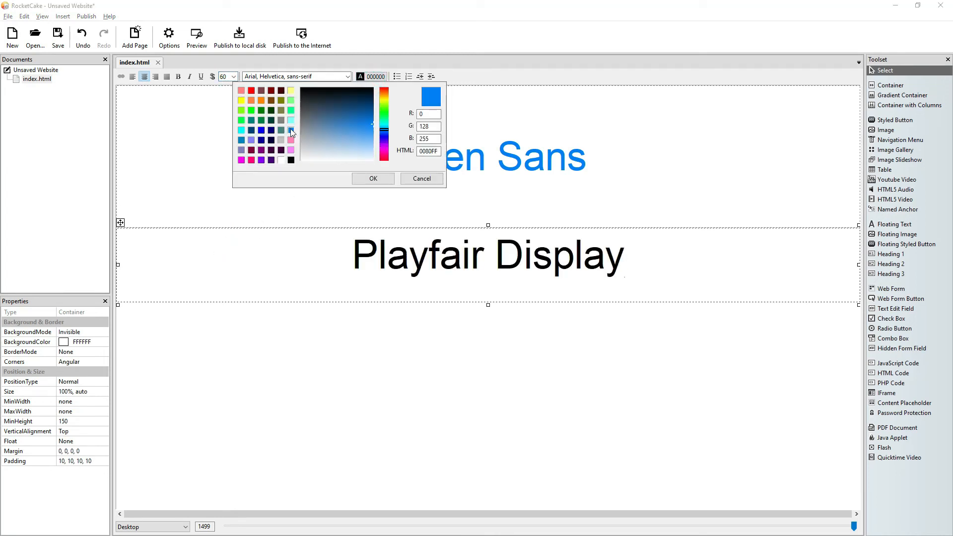
left_click(363, 177)
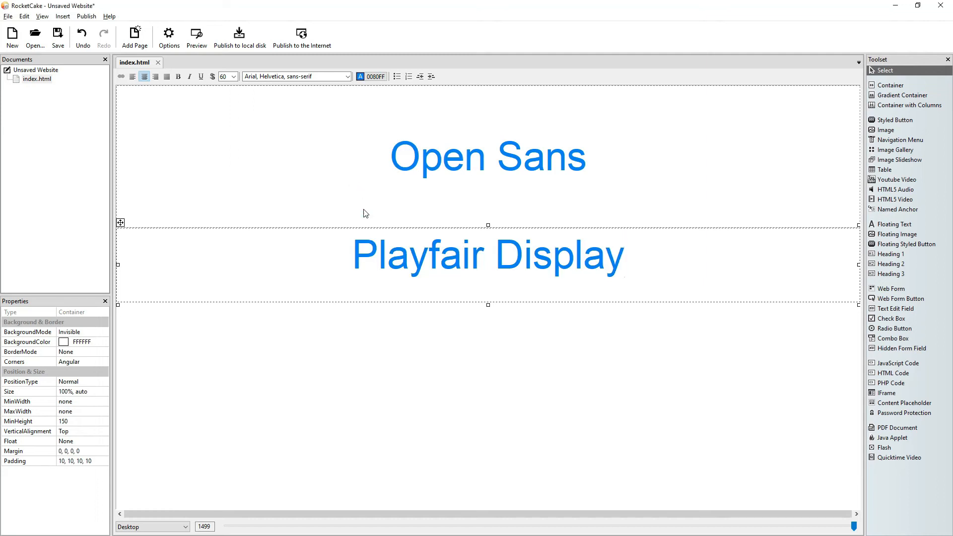
Add Playfair Display in front of Arial, Helvetica, sans-serif in the font list of the new text.
left_click(253, 75)
type("Play")
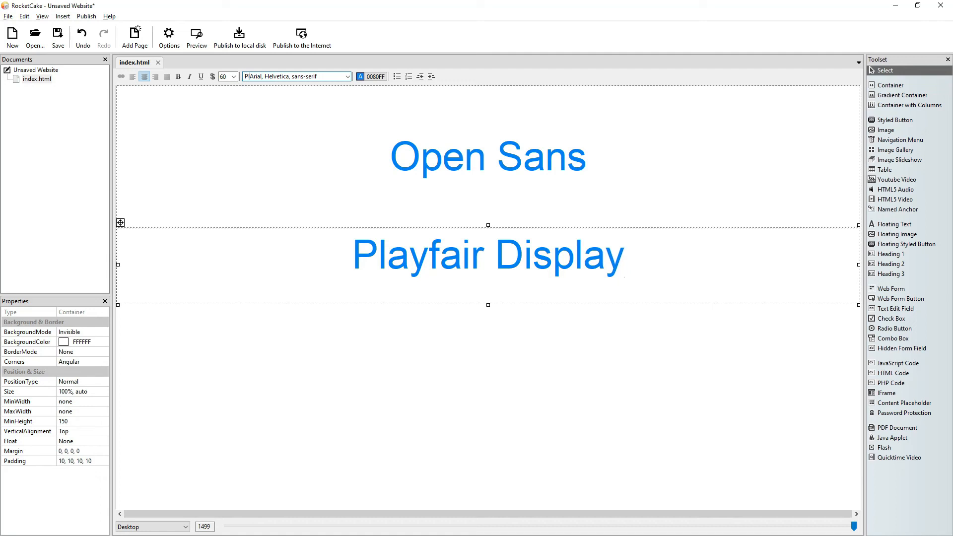
type("fair Display,")
key("Return")
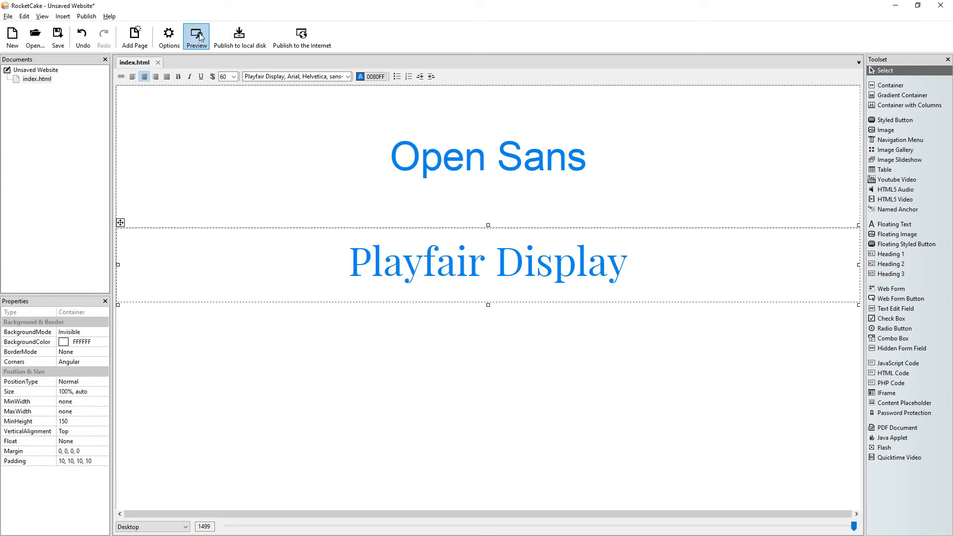
Insert a blank line above and below the Playfair Display text in its container.
left_click(260, 238)
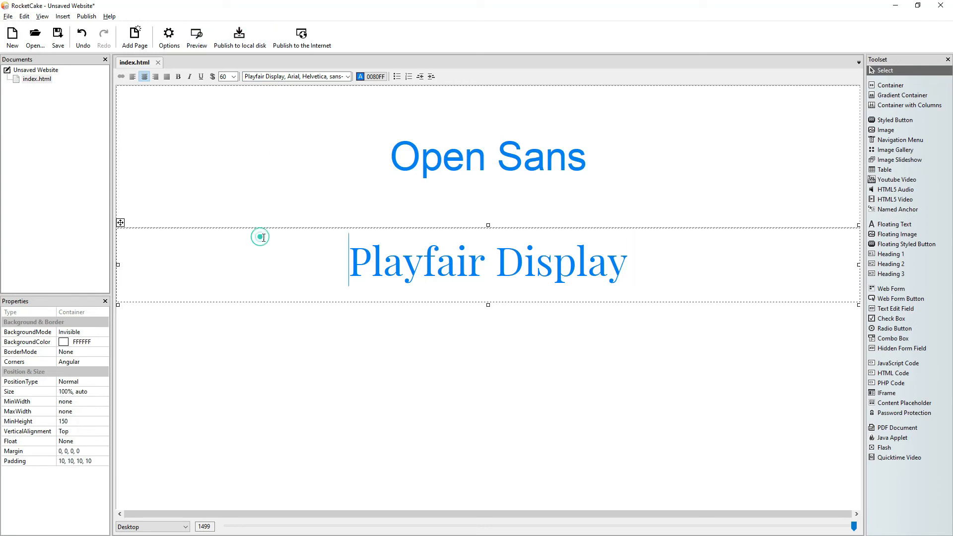
key("Return")
key("End")
key("Return")
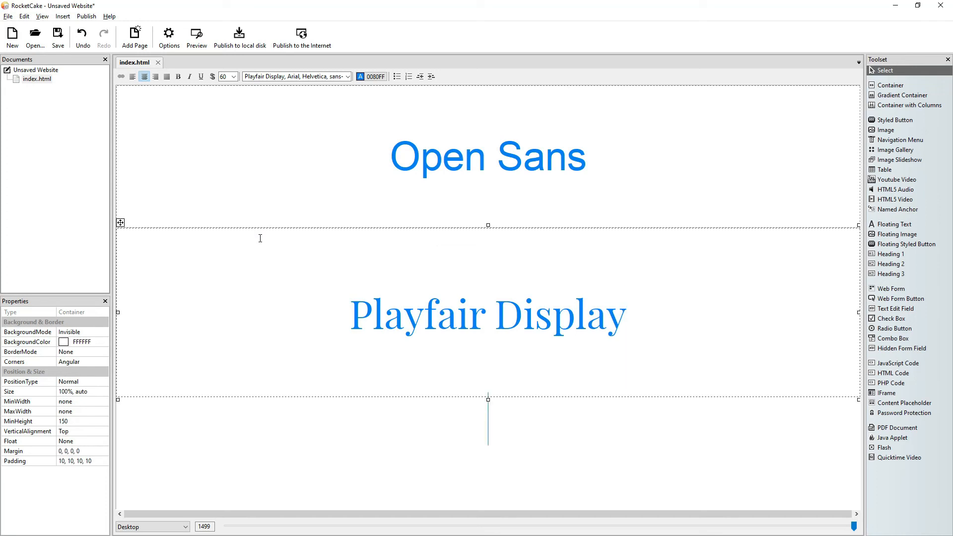
Preview the page in the browser, check the Playfair Display axes on Google Fonts, and return to RocketCake.
left_click(202, 48)
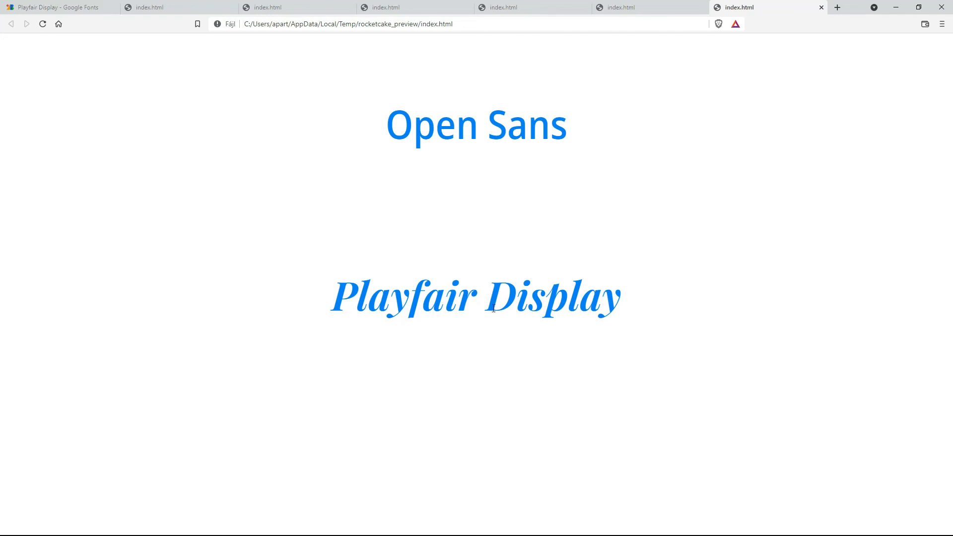
key("alt+Tab")
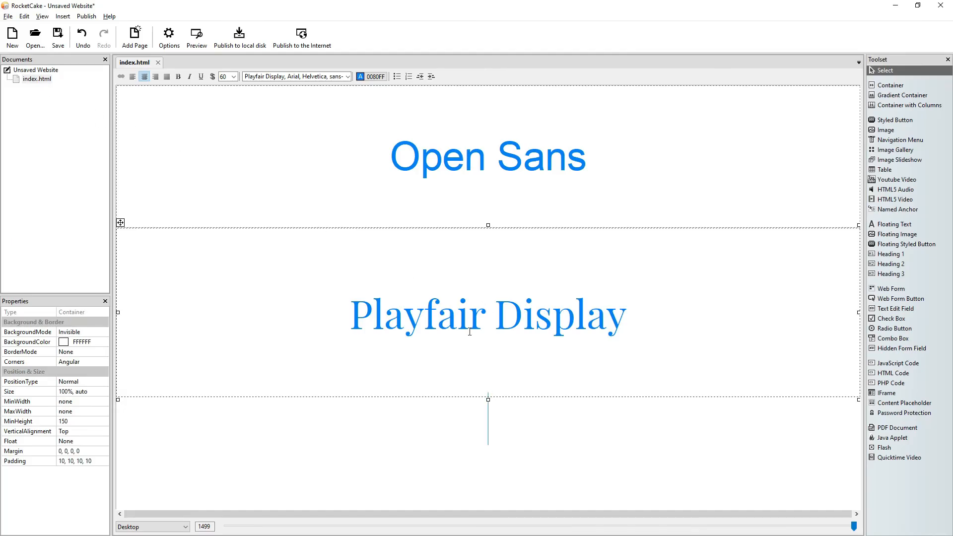
key("alt+Tab")
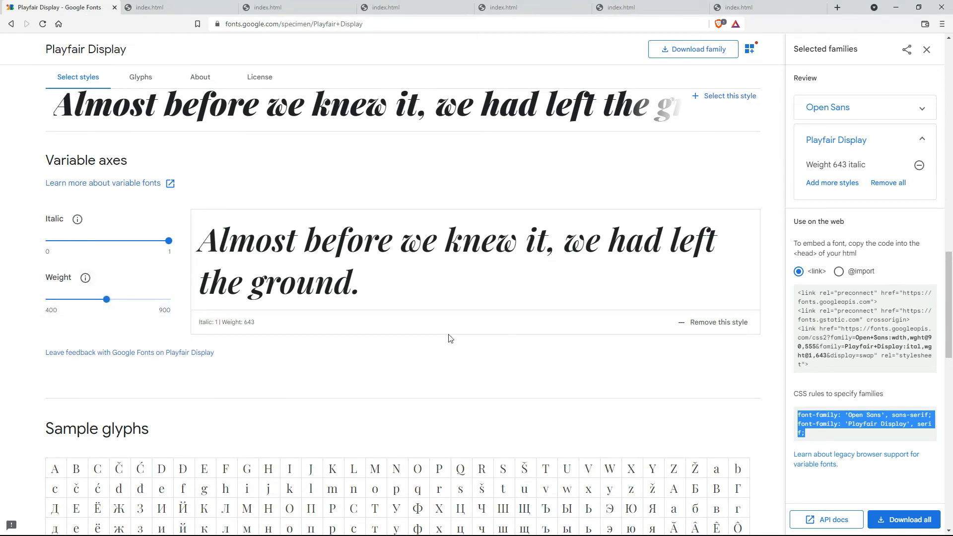
key("alt+Tab")
Set the Playfair Display weight to 400 in the additional header code of index.html, and preview the page.
left_click(31, 79)
right_click(31, 79)
left_click(80, 169)
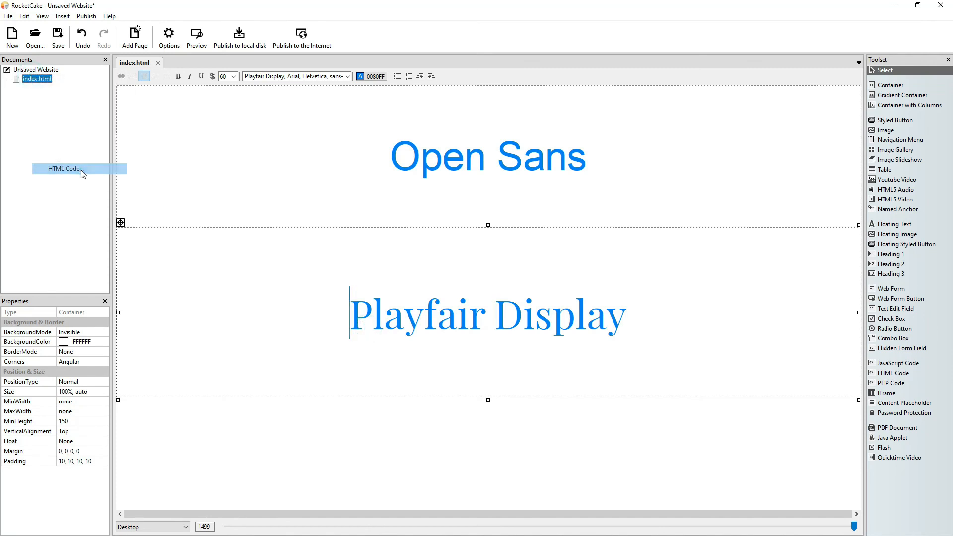
left_click(398, 346)
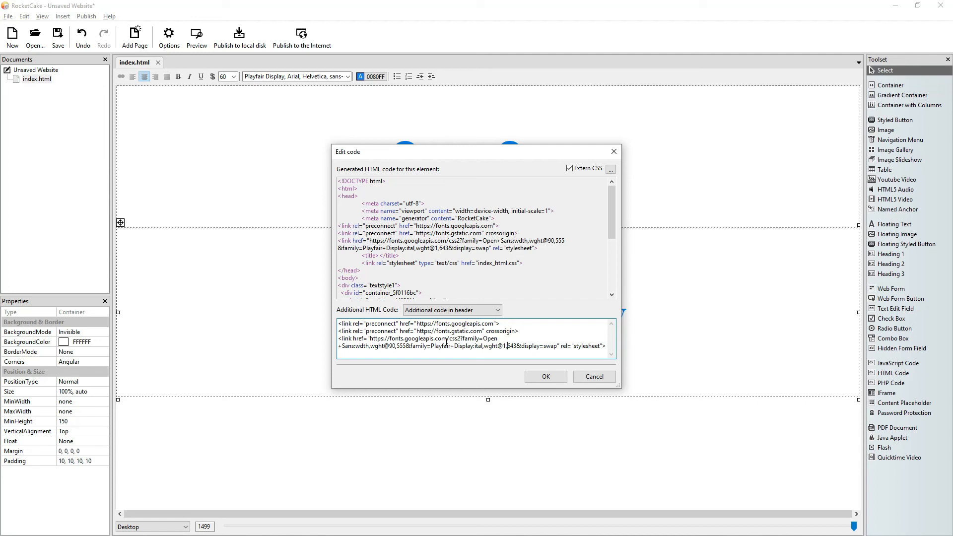
type("400")
key("Delete")
key("Delete")
key("Delete")
left_click(541, 376)
left_click(196, 39)
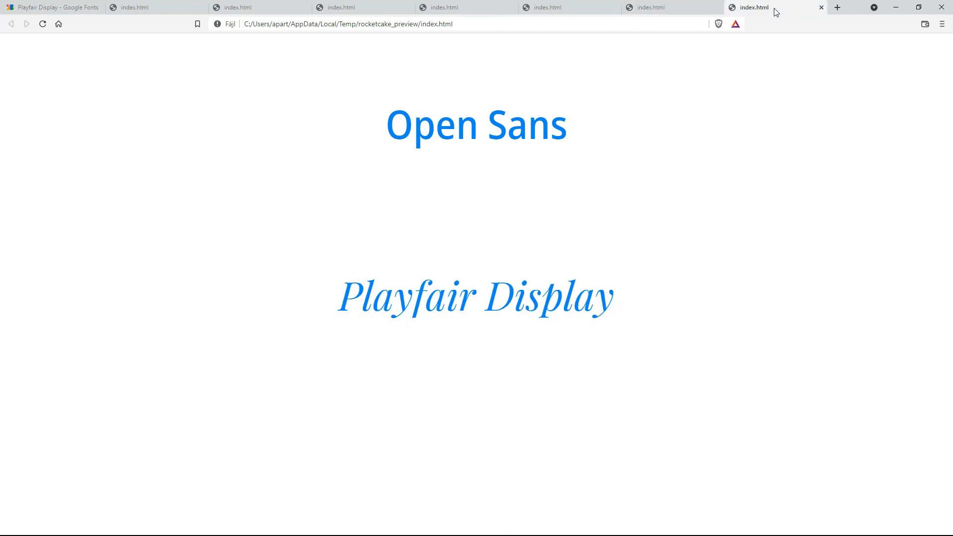
Return to RocketCake, set the Playfair Display weight to 900 in the header code, and preview the page.
key("alt+Tab")
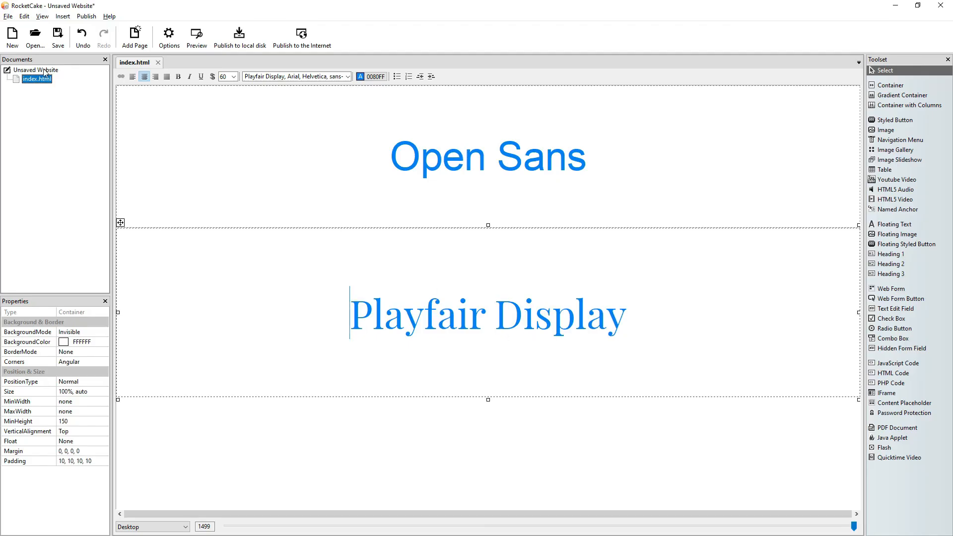
right_click(31, 79)
left_click(69, 169)
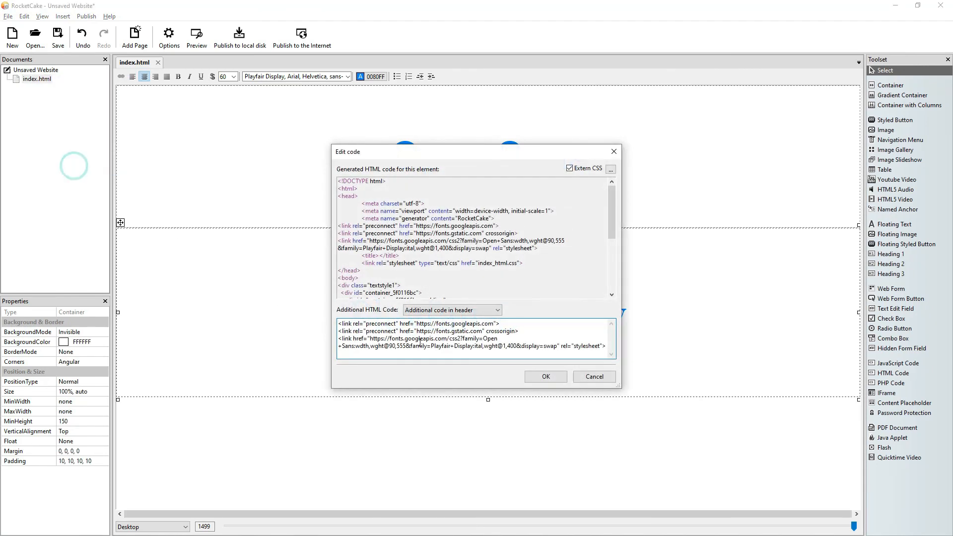
left_click(513, 343)
key("BackSpace")
type("9")
left_click(554, 375)
key("F5")
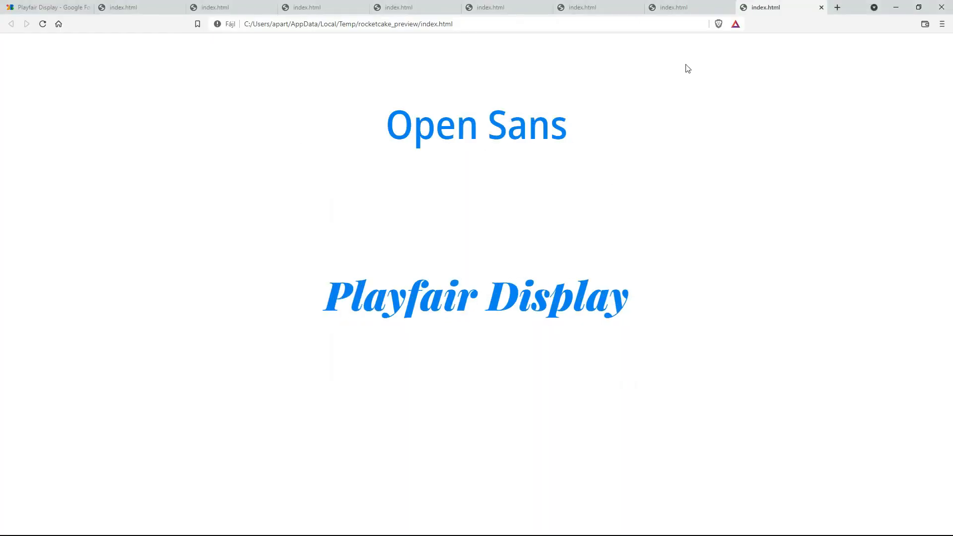
Compare the browser previews of the different Playfair Display weights.
left_click(700, 9)
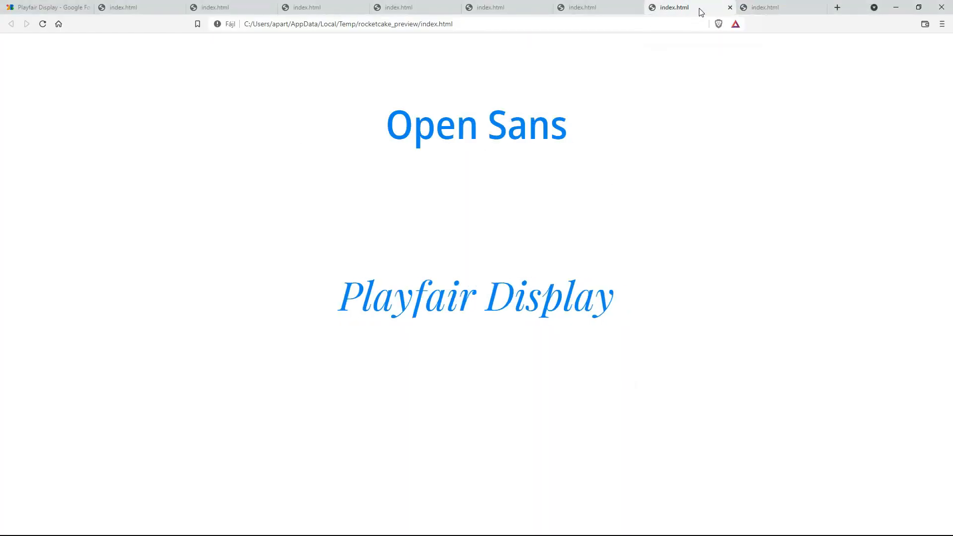
left_click(615, 10)
left_click(666, 11)
left_click(757, 8)
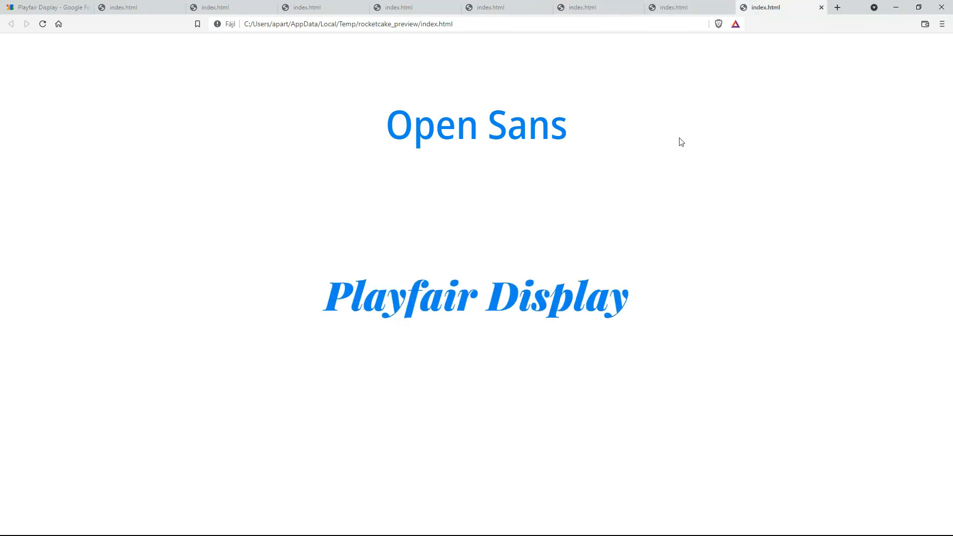
Return to RocketCake, set the Playfair Display ital axis to 0 in the header code, and preview the page.
key("alt+Tab")
right_click(39, 80)
left_click(75, 176)
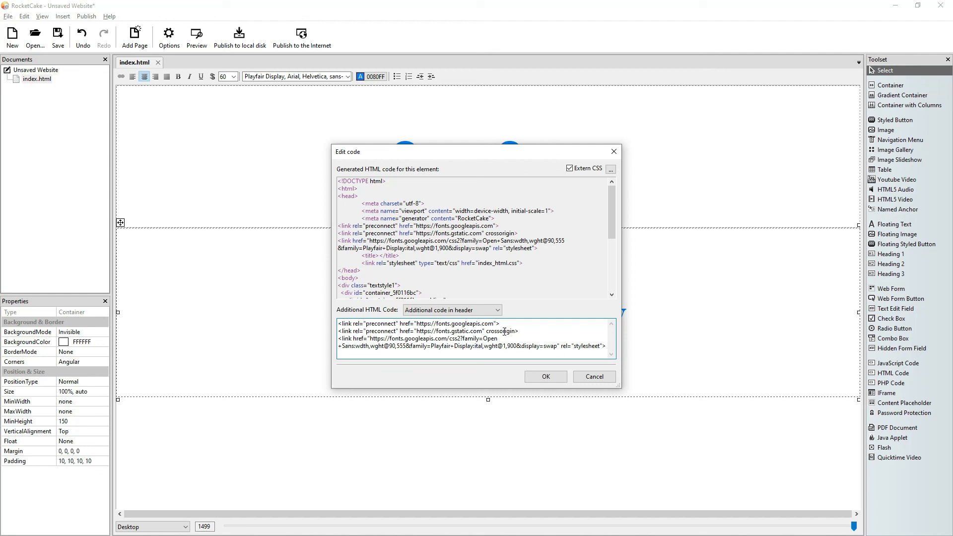
type("0")
key("Delete")
left_click(543, 376)
left_click(203, 46)
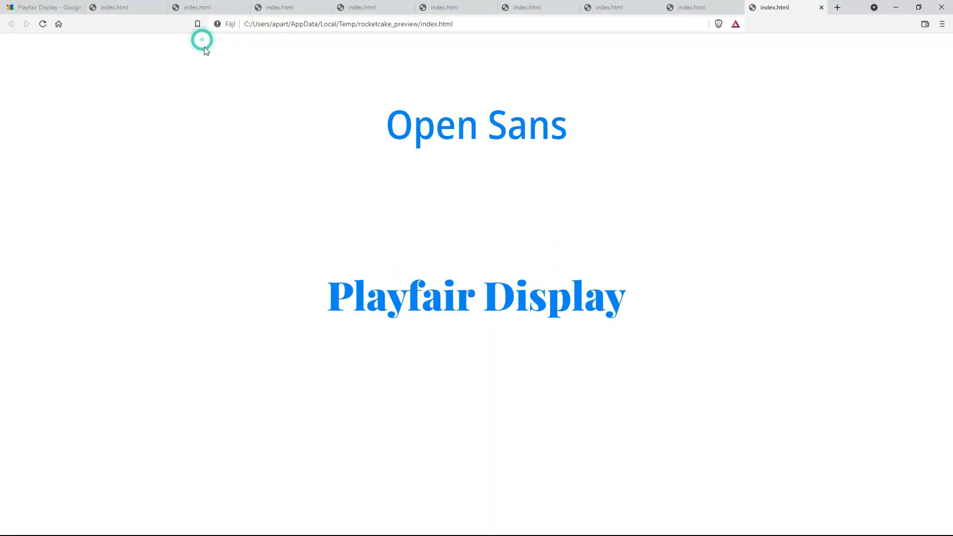